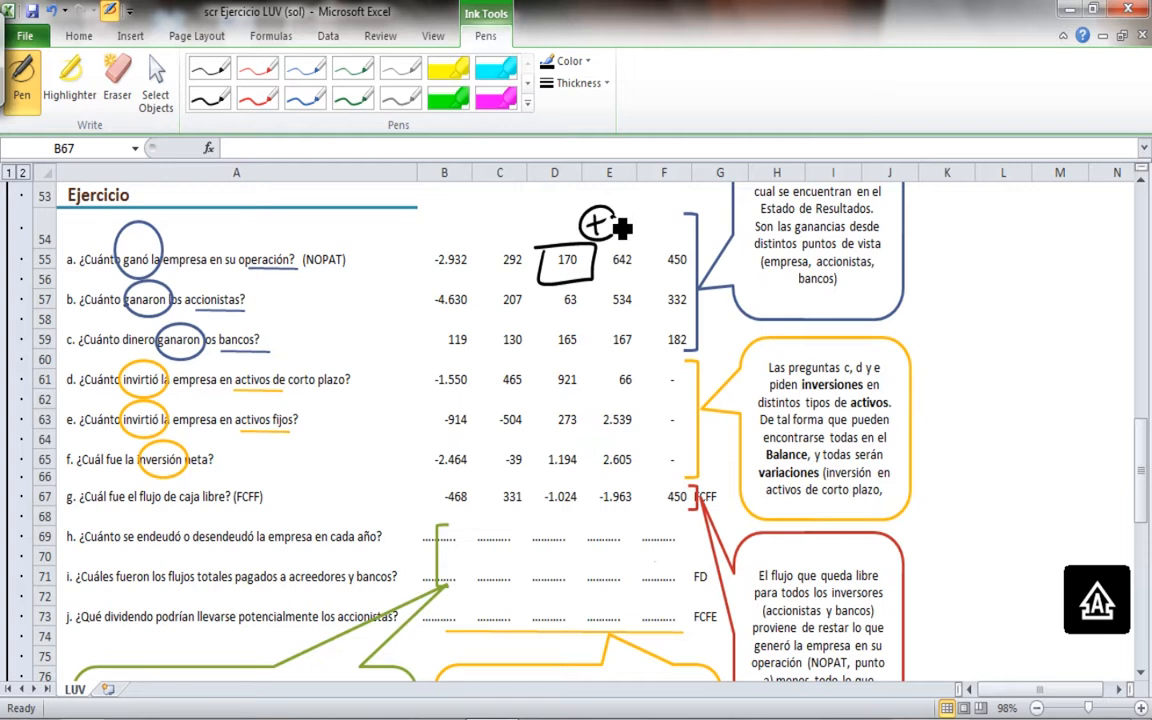
# - Ink a box around D65 with a circled minus sign beside it, and double-underline the FCFF value in D67
pyautogui.moveTo(558, 473)
pyautogui.mouseDown()
pyautogui.moveTo(591, 478)
pyautogui.moveTo(590, 441)
pyautogui.moveTo(608, 420)
pyautogui.mouseUp()
pyautogui.moveTo(598, 434); pyautogui.dragTo(621, 432)
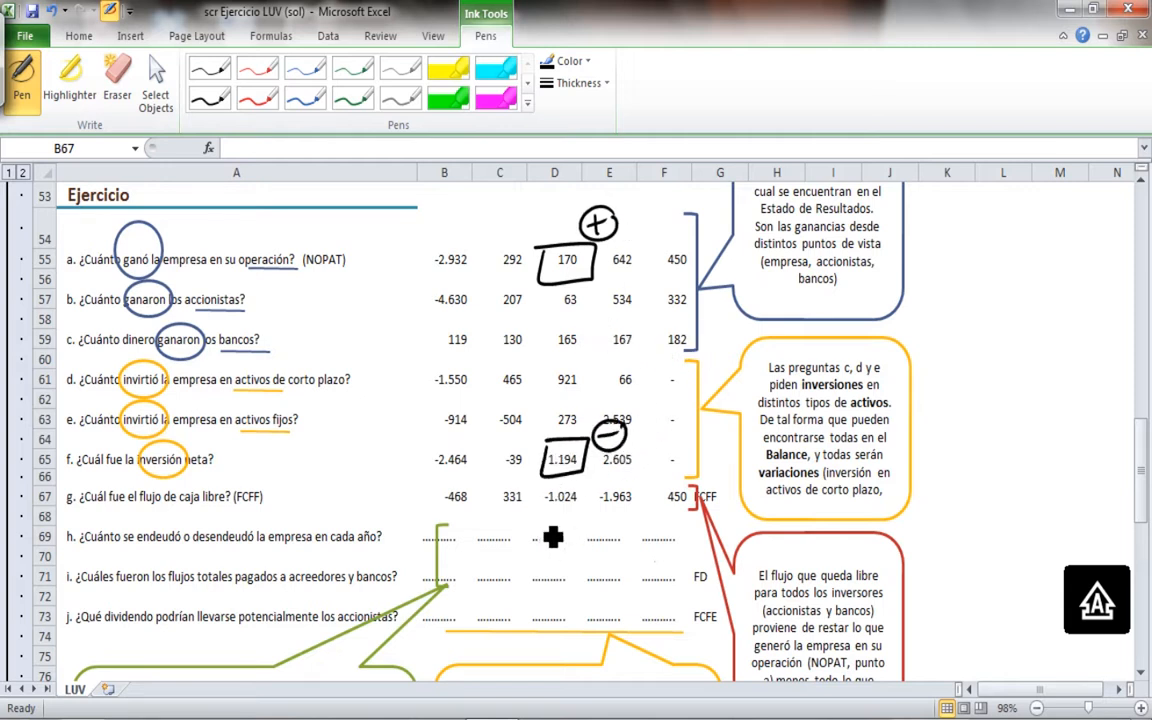
pyautogui.moveTo(540, 514); pyautogui.dragTo(586, 508)
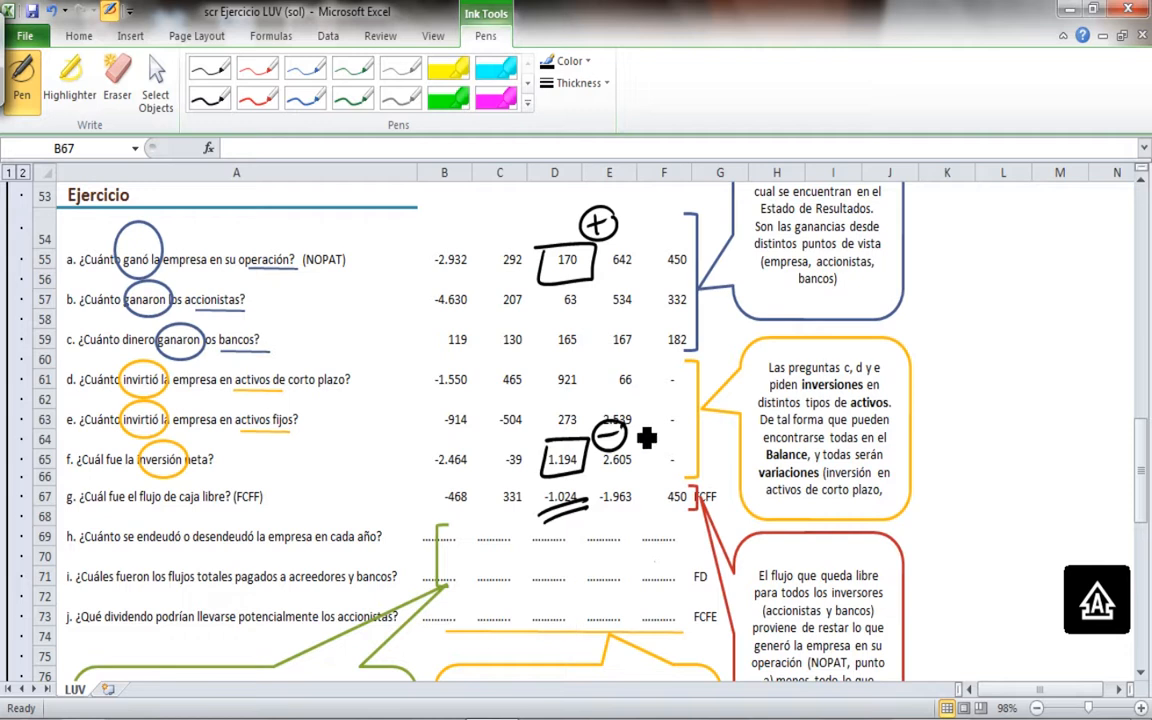
# - Erase the black ink boxes, circled signs and underlines around D55, D65 and D67
pyautogui.click(117, 80)
pyautogui.moveTo(598, 222); pyautogui.dragTo(566, 270)
pyautogui.moveTo(608, 433); pyautogui.dragTo(566, 455)
pyautogui.moveTo(540, 505); pyautogui.dragTo(565, 512)
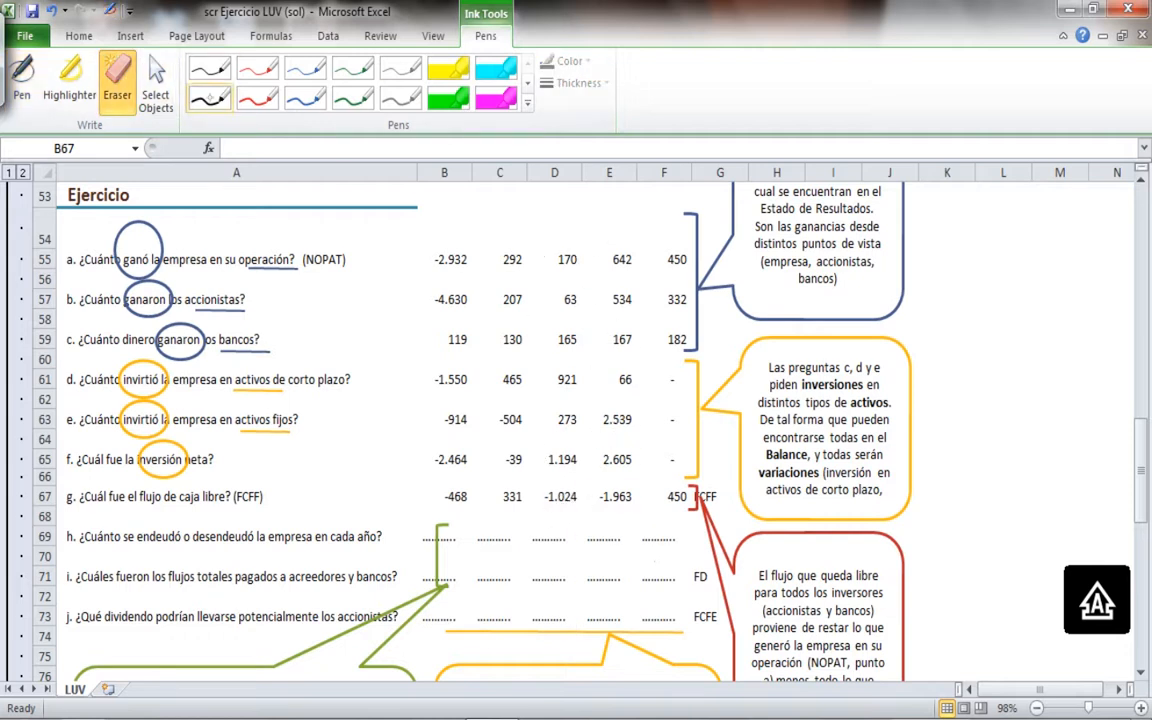
# - Ink boxes linked by arrows around D55 and E55 and around D65 and E65, and underline D67 and E67
pyautogui.click(22, 80)
pyautogui.moveTo(590, 244)
pyautogui.mouseDown()
pyautogui.moveTo(590, 265)
pyautogui.moveTo(597, 219)
pyautogui.mouseUp()
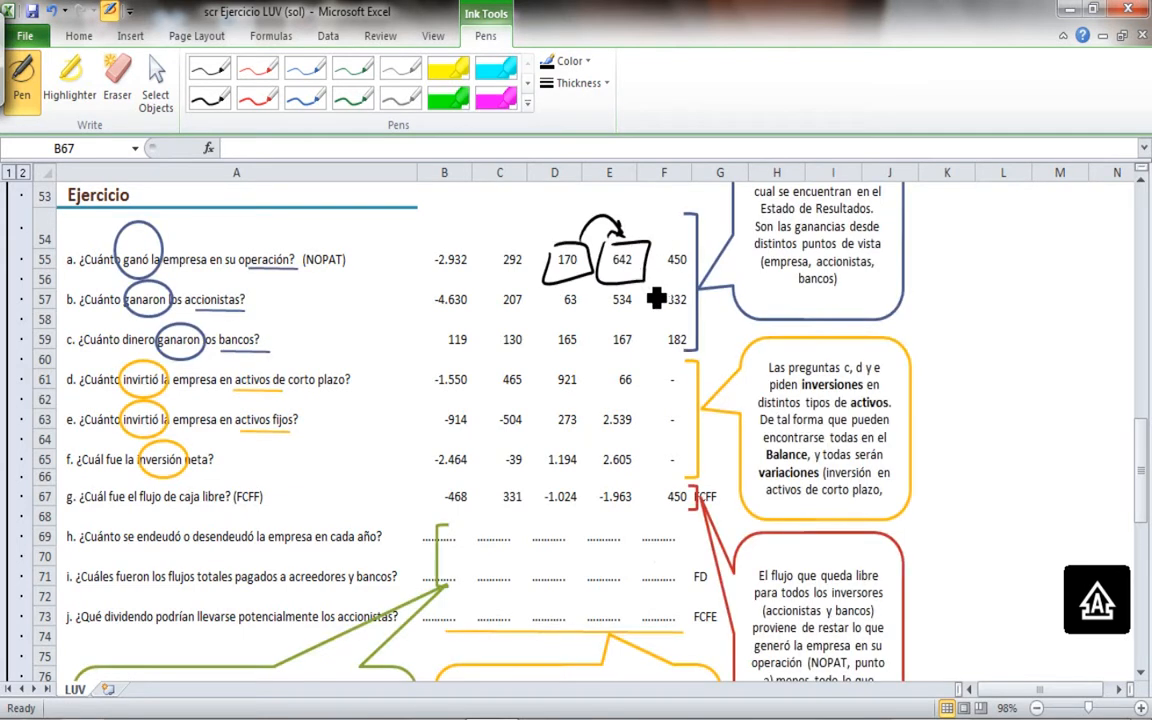
pyautogui.moveTo(546, 447)
pyautogui.mouseDown()
pyautogui.moveTo(562, 488)
pyautogui.moveTo(612, 453)
pyautogui.moveTo(658, 442)
pyautogui.moveTo(584, 445)
pyautogui.moveTo(623, 428)
pyautogui.mouseUp()
pyautogui.moveTo(530, 520); pyautogui.dragTo(661, 514)
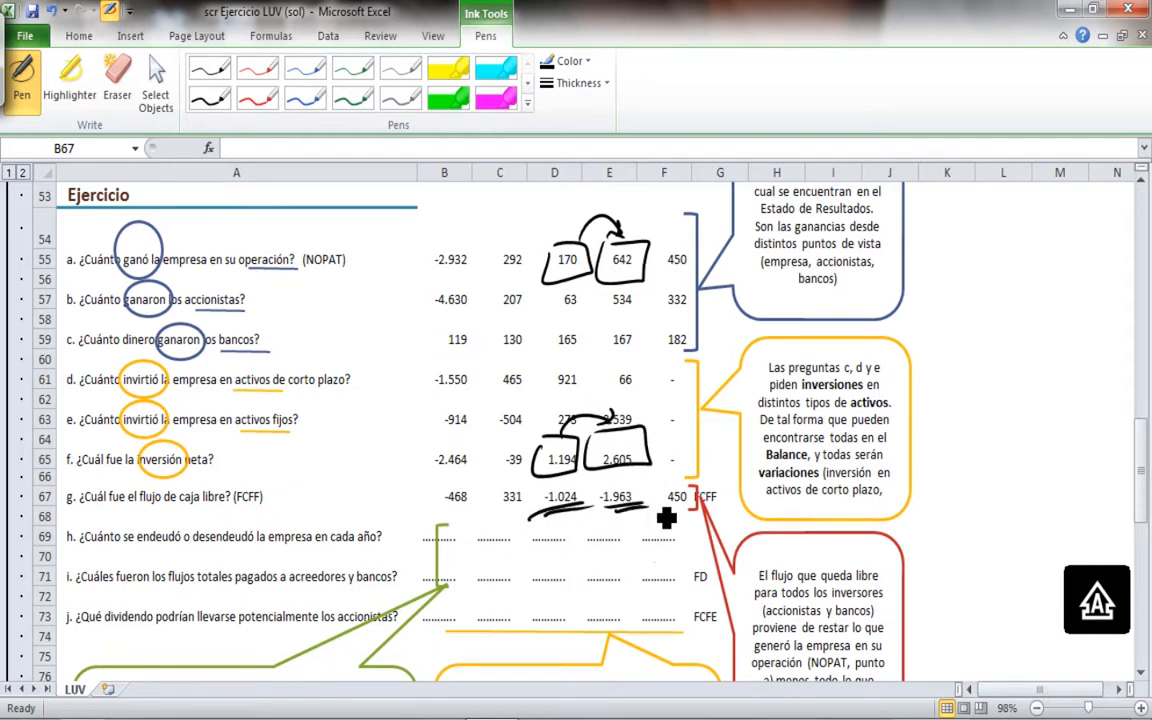
# - Erase the black ink boxes, arrows and underlines in columns D and E, and leave inking mode
pyautogui.click(117, 85)
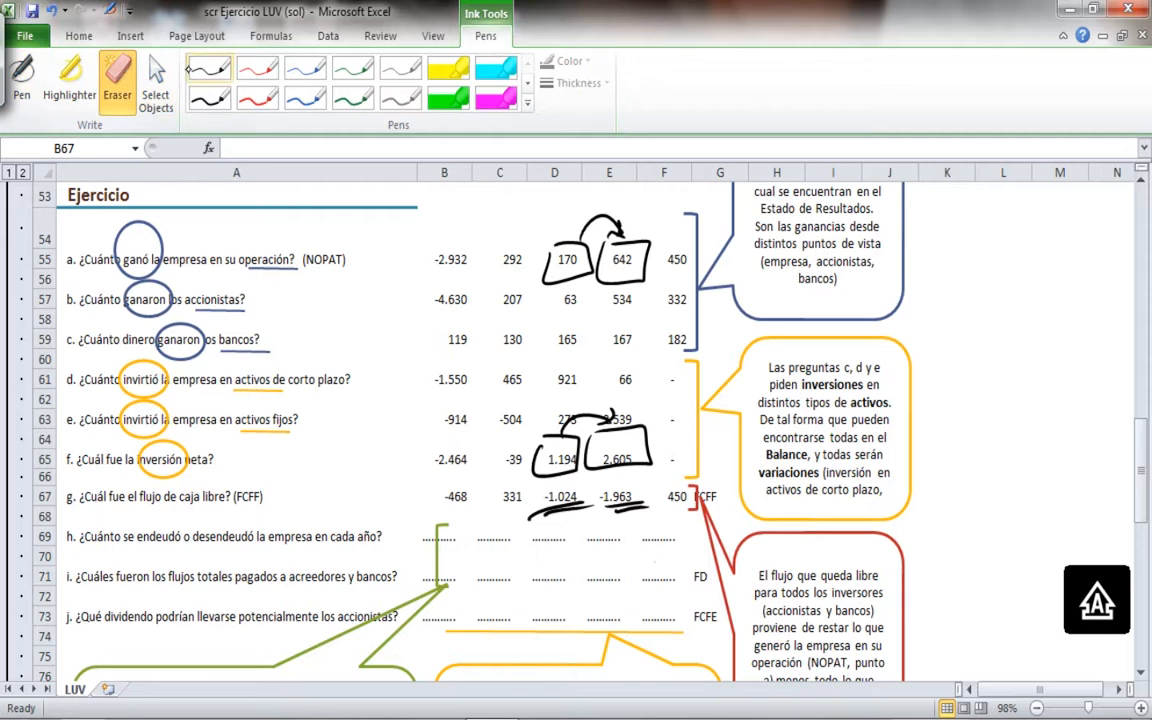
pyautogui.moveTo(565, 249); pyautogui.dragTo(600, 232)
pyautogui.moveTo(590, 425)
pyautogui.mouseDown()
pyautogui.moveTo(560, 437)
pyautogui.moveTo(595, 200)
pyautogui.mouseUp()
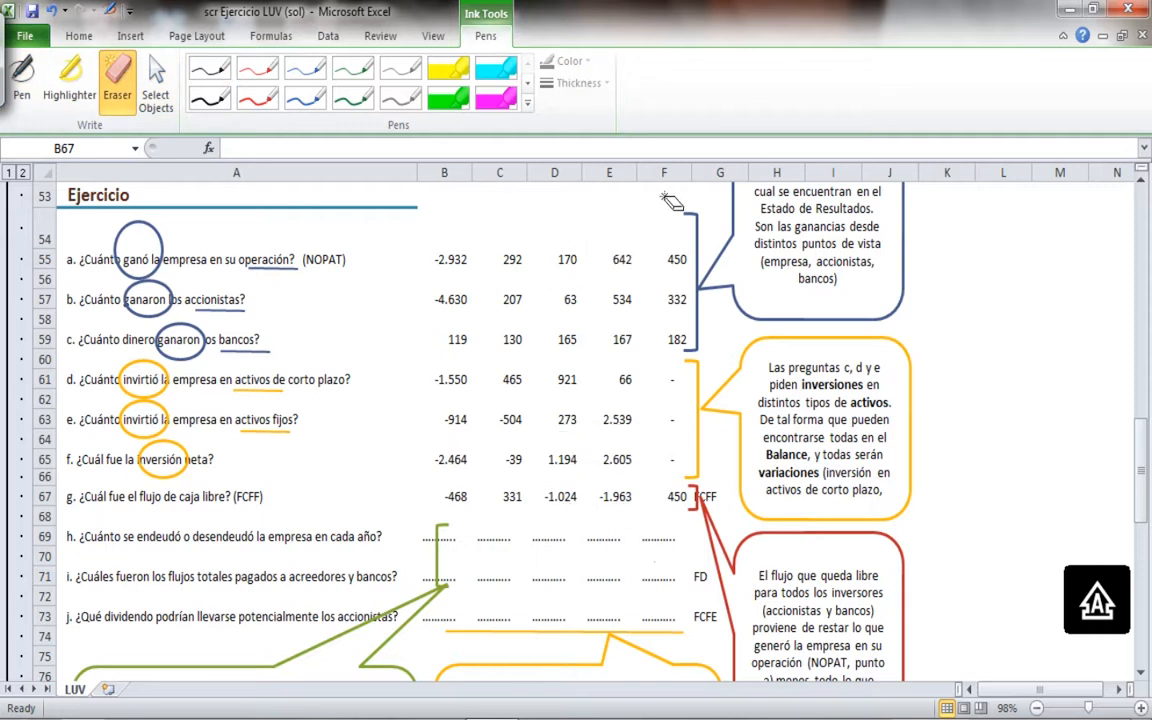
pyautogui.press('Escape')
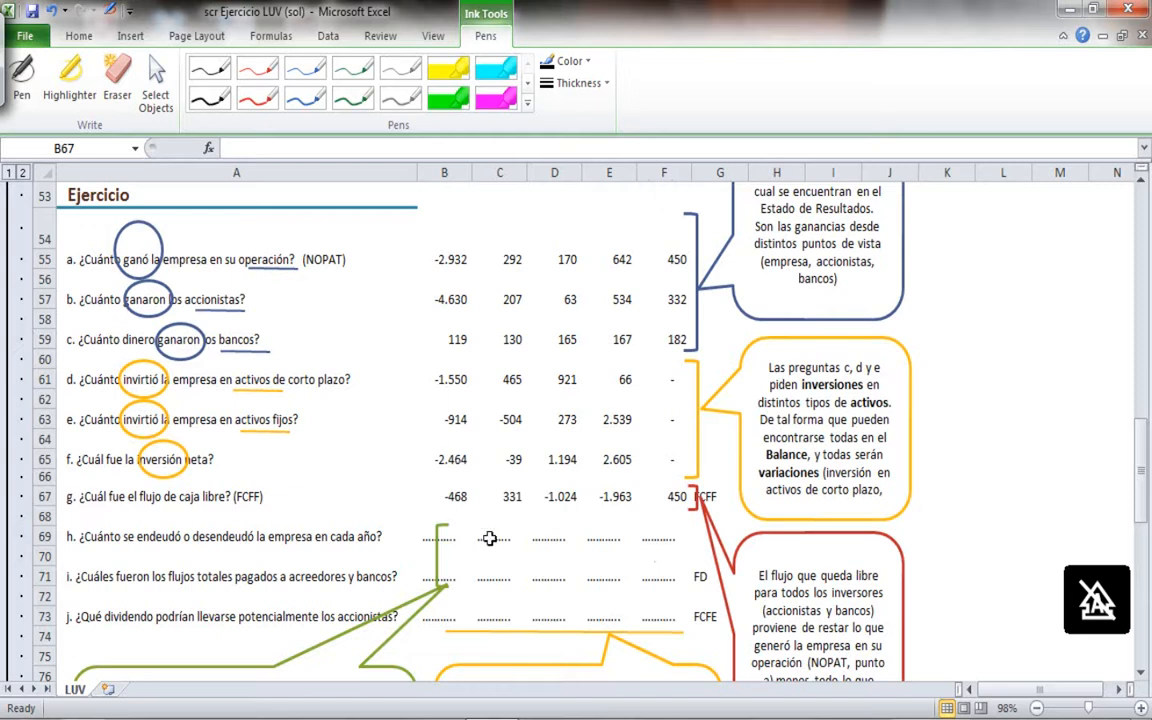
# - Shift the green bracket spanning questions h and i to the left edge of column B
pyautogui.moveTo(440, 543); pyautogui.dragTo(430, 545)
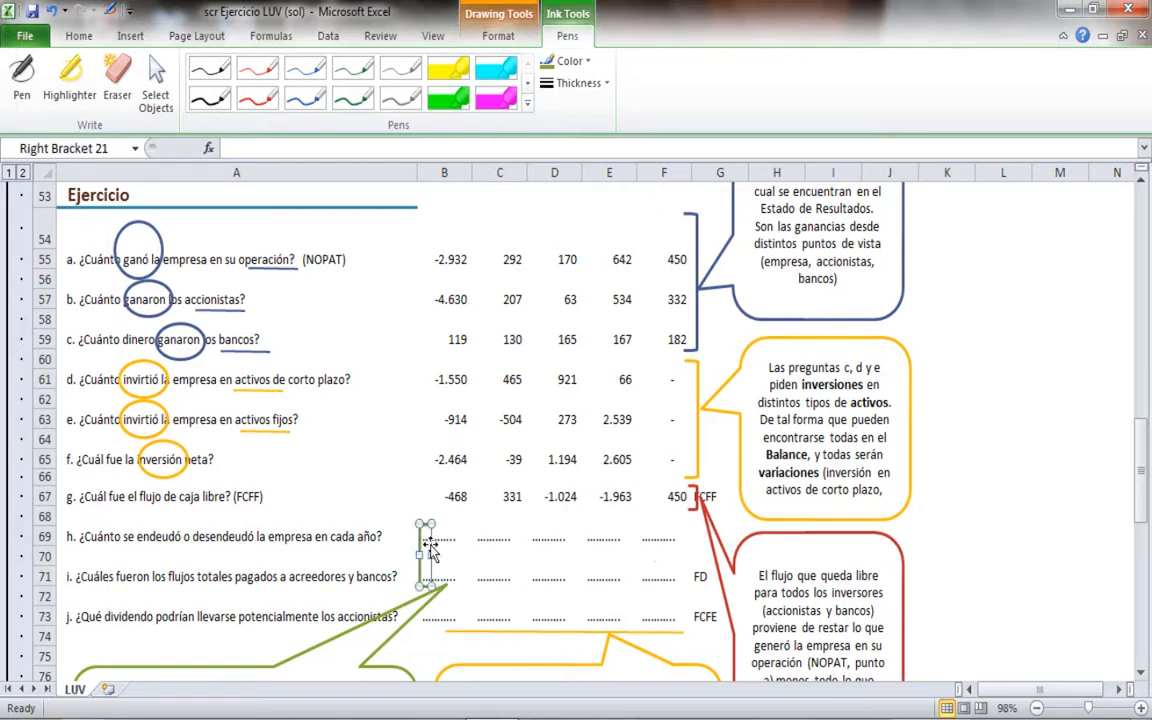
pyautogui.click(449, 538)
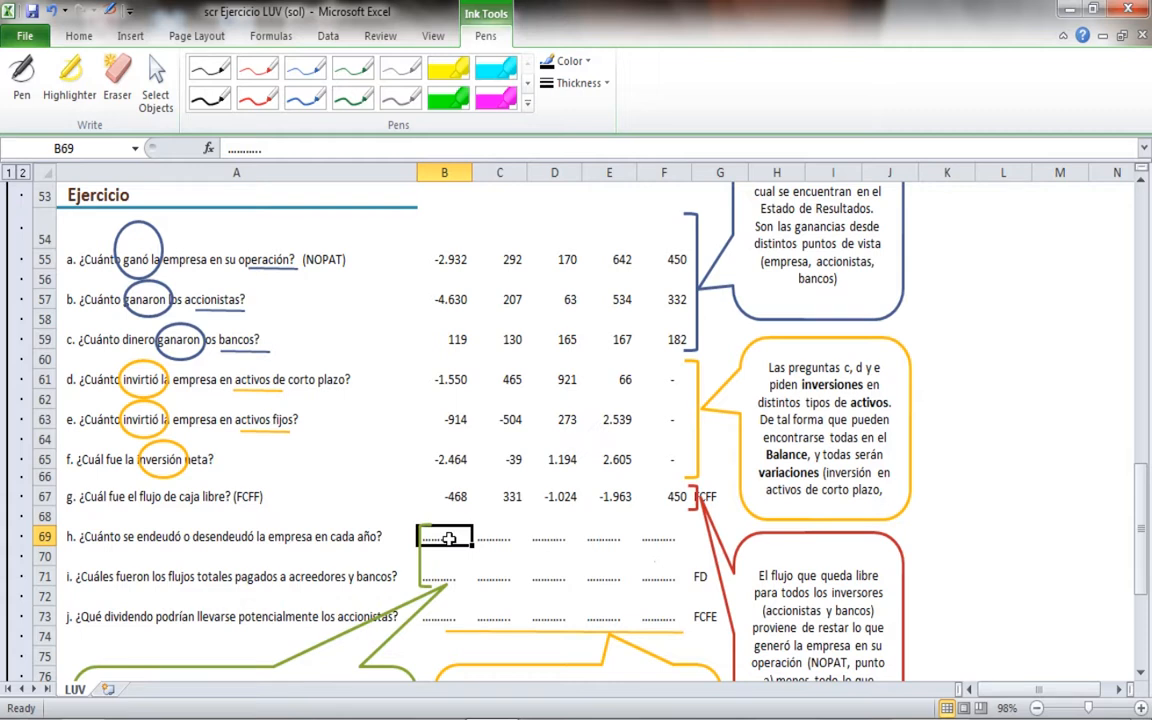
# - Review question h in A69 and the free cash flow values in B67:E67
pyautogui.press('Left')
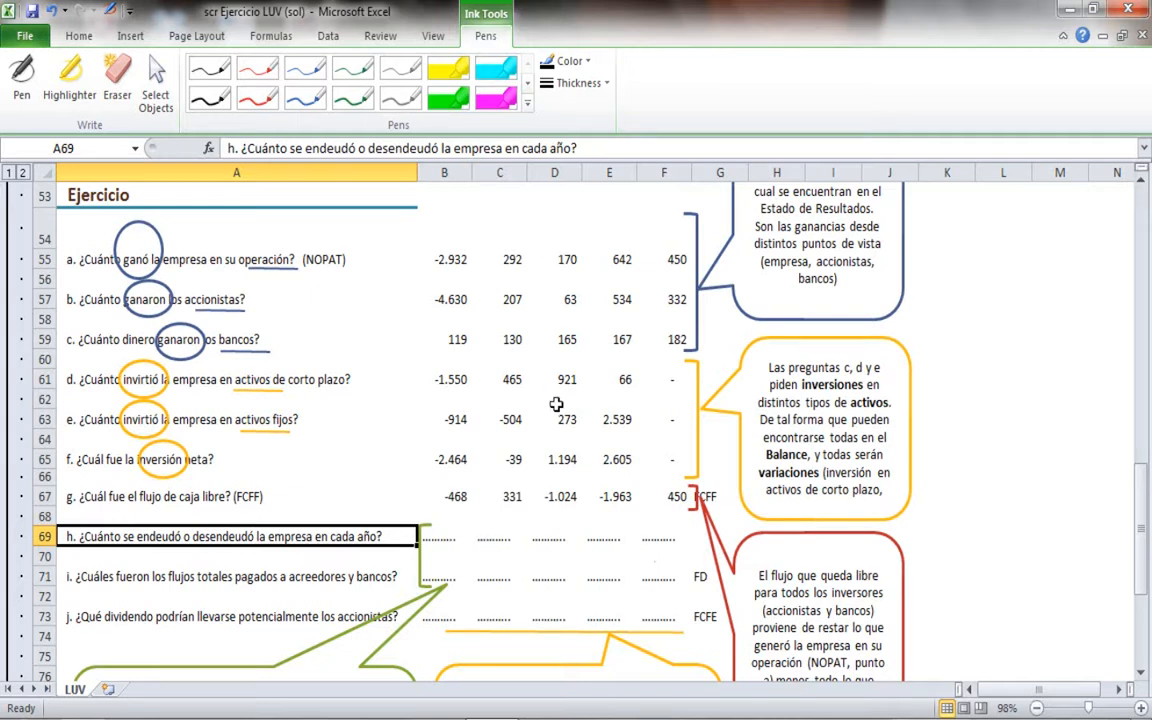
pyautogui.press('Right')
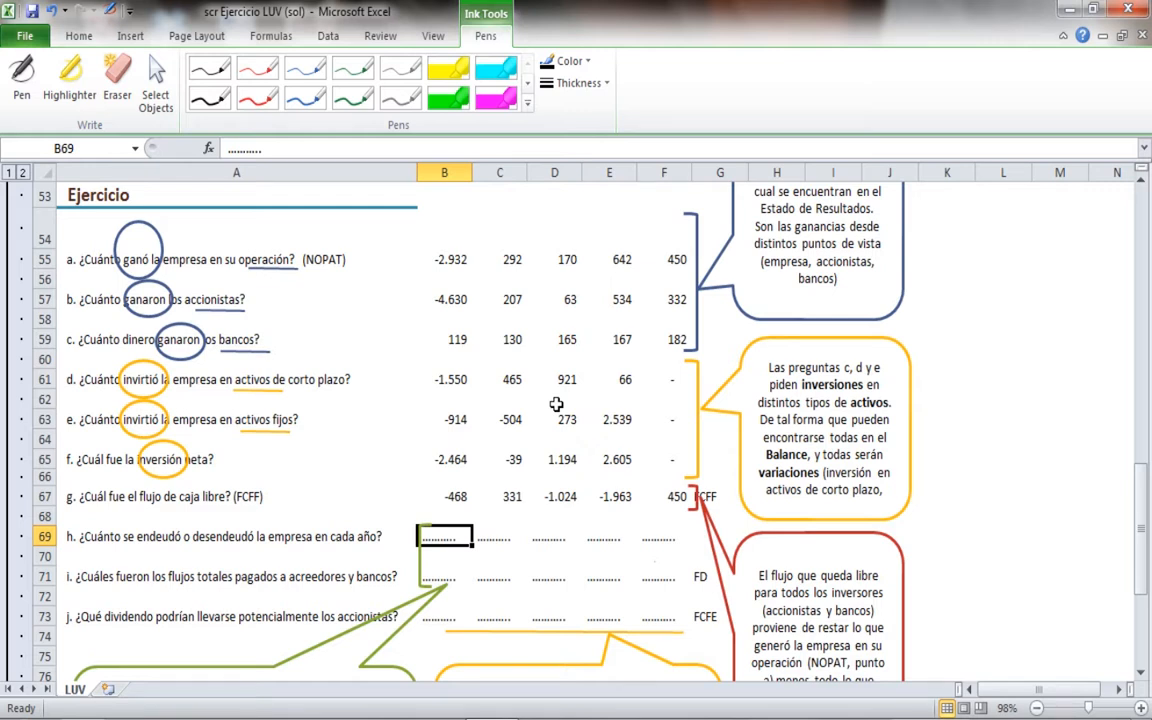
pyautogui.press('Up')
pyautogui.press('Up')
pyautogui.hotkey('shift', 'Right')
pyautogui.hotkey('shift', 'Right')
pyautogui.hotkey('shift', 'Right')
pyautogui.hotkey('shift', 'Right')
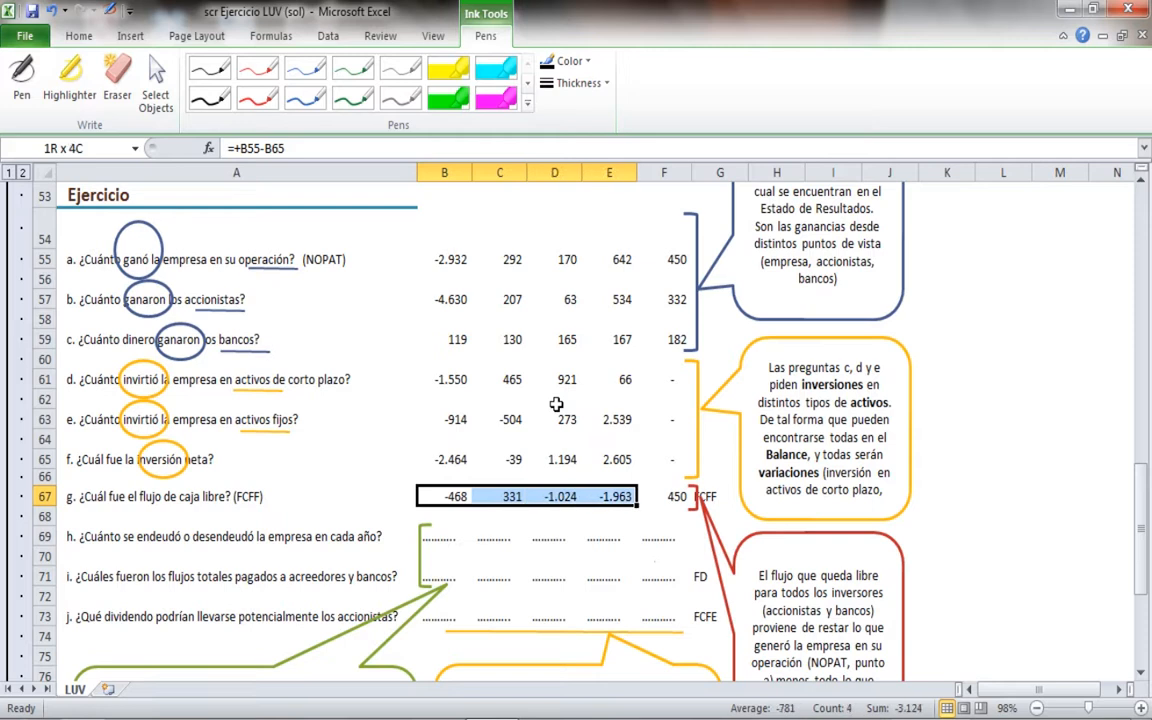
pyautogui.press('Down')
pyautogui.press('Down')
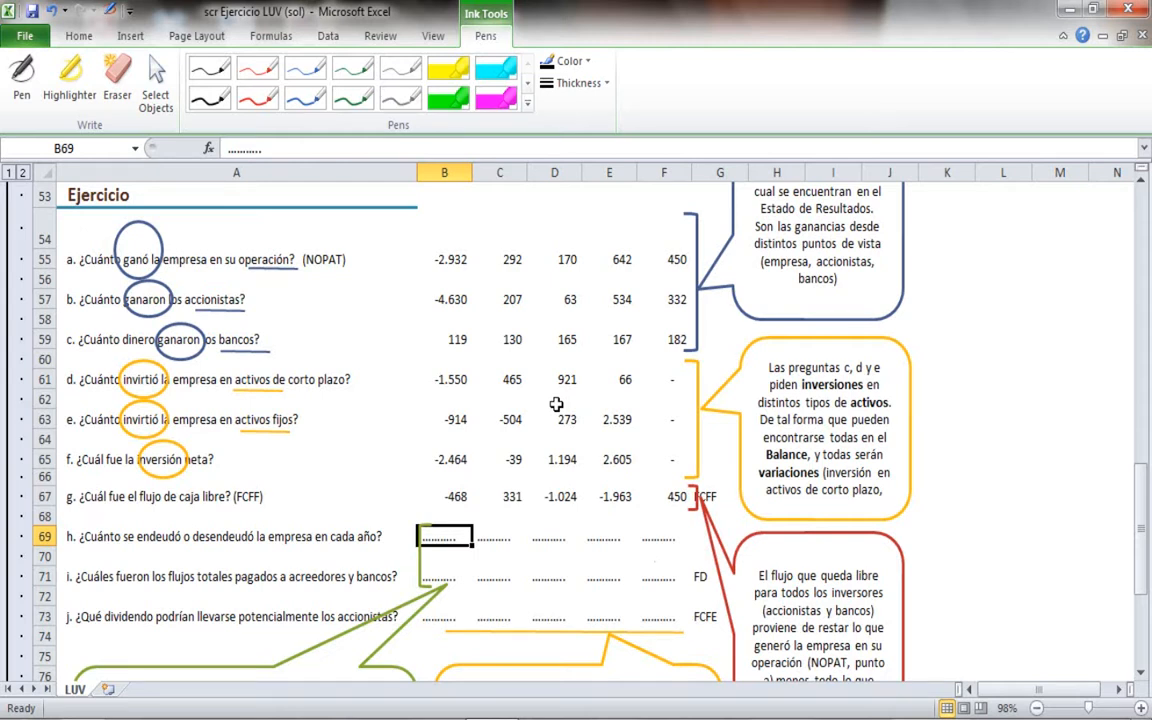
# - Enter a formula in B69 that subtracts total liabilities B31 from C31
pyautogui.write('+')
pyautogui.moveTo(1141, 527); pyautogui.dragTo(1141, 366)
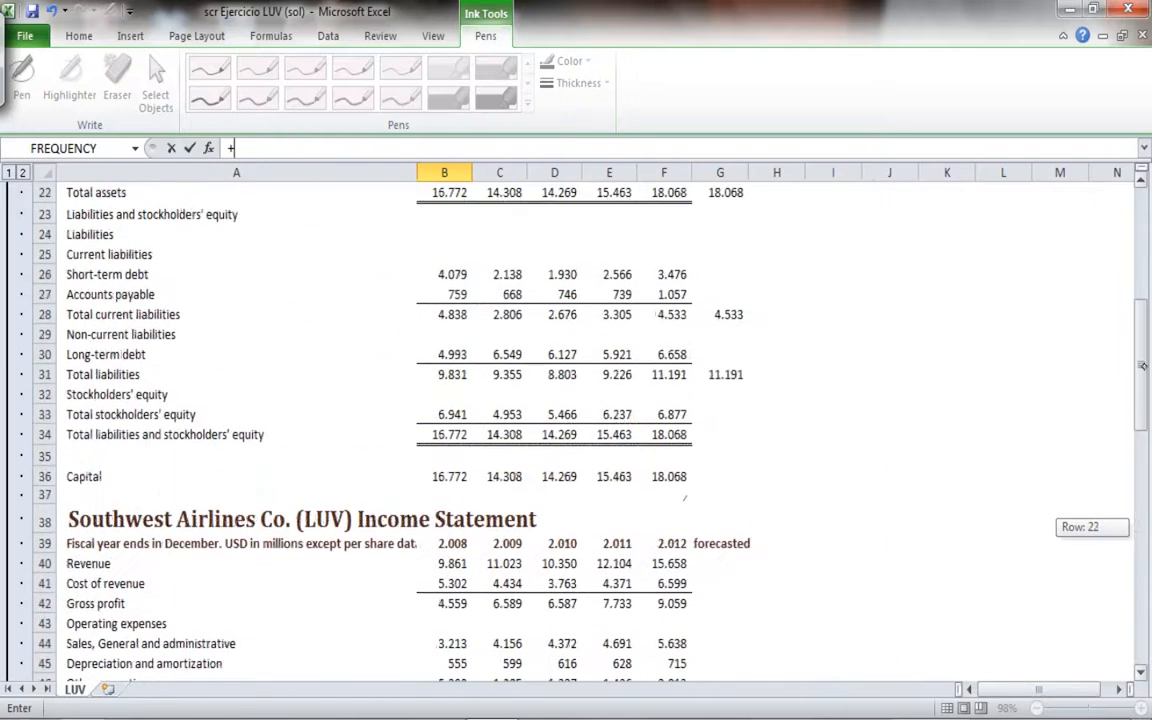
pyautogui.click(506, 374)
pyautogui.write('-')
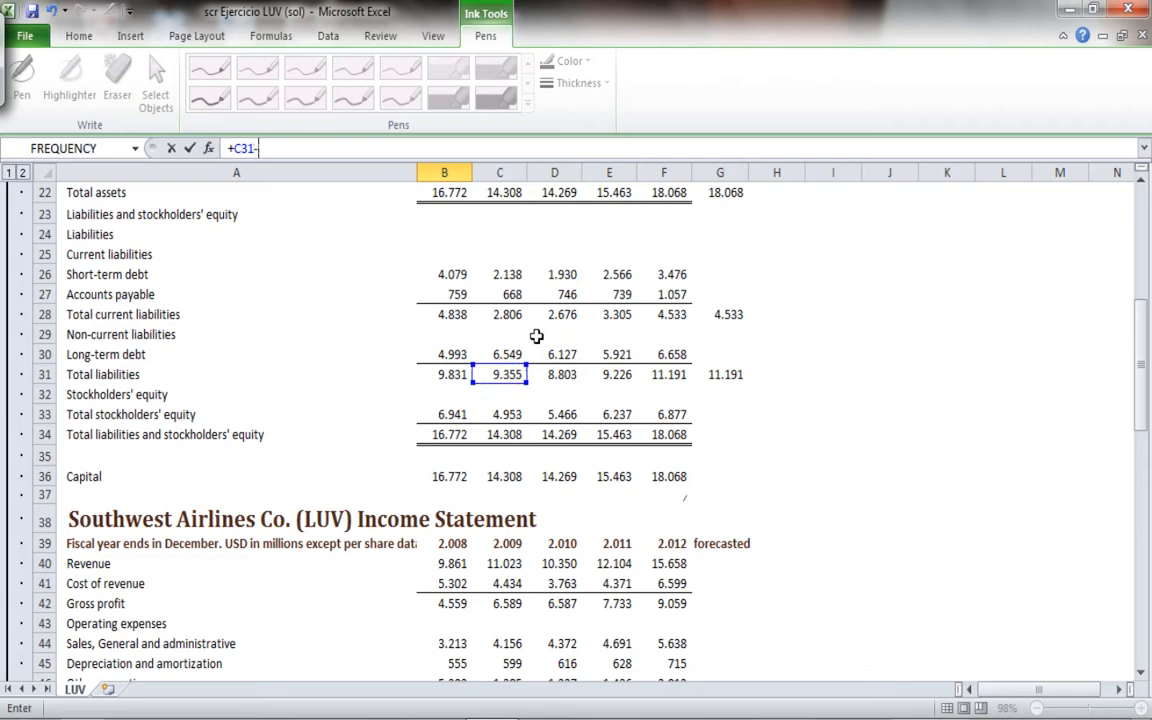
pyautogui.click(452, 374)
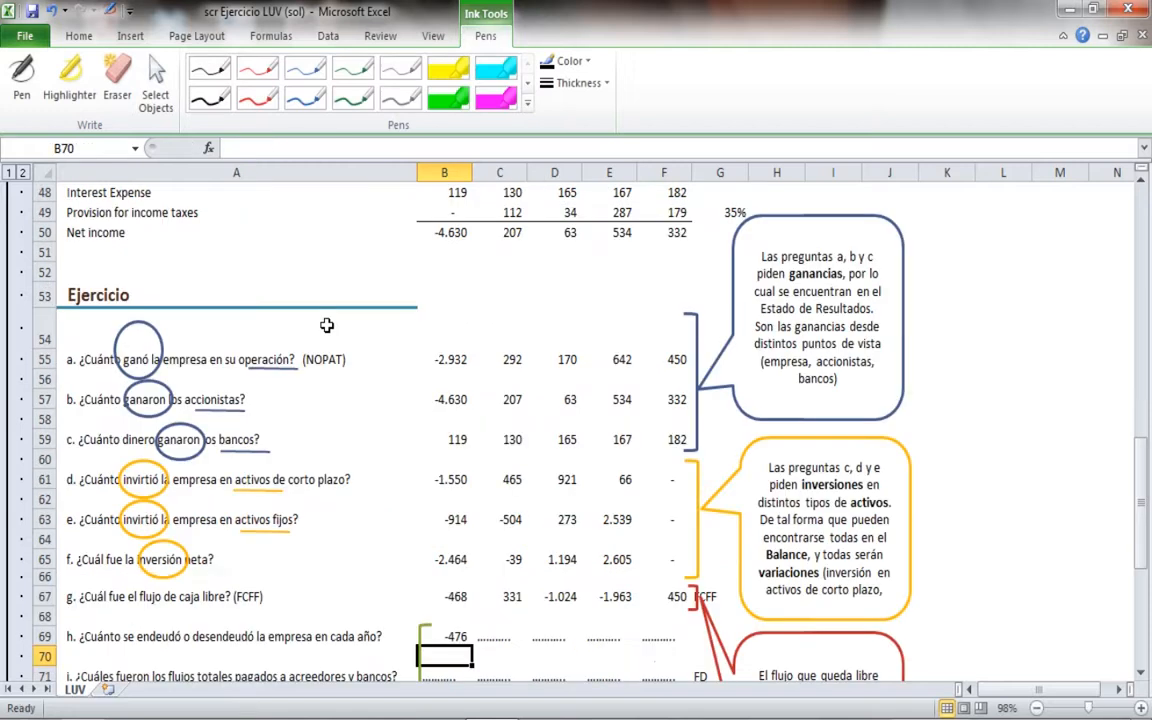
pyautogui.press('Up')
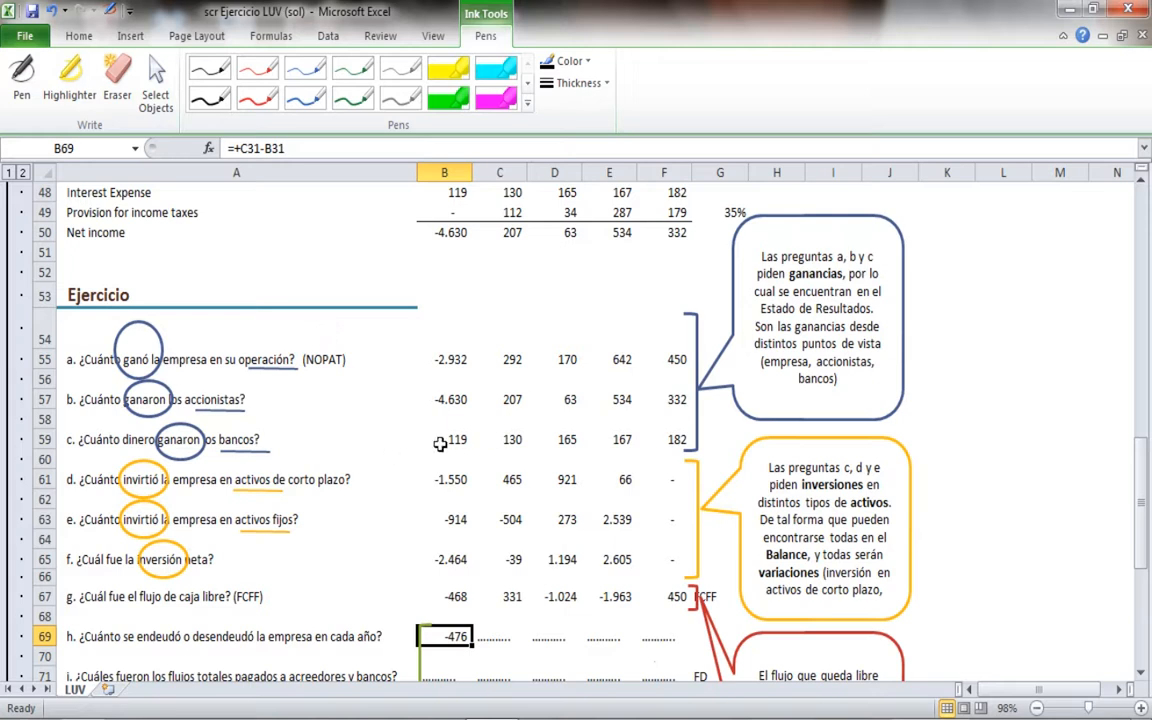
# - Reverse the sign of the debt change in B69 by rewriting its formula as =-(C31-B31)
pyautogui.click(442, 443)
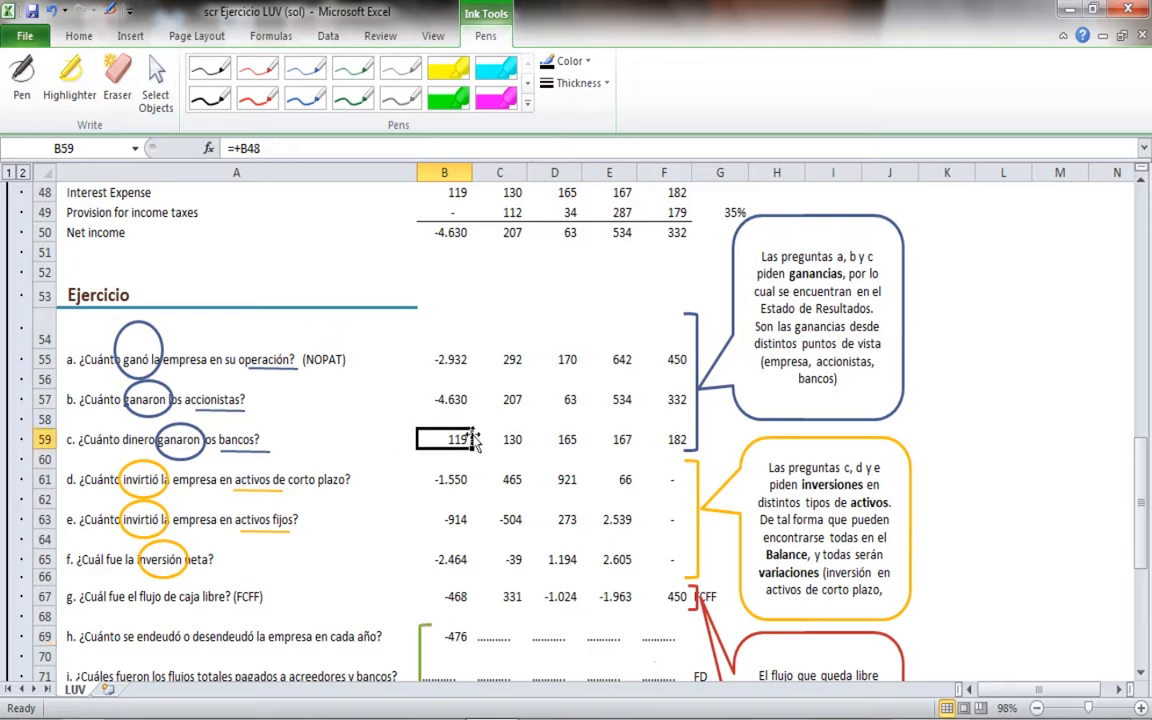
pyautogui.click(453, 630)
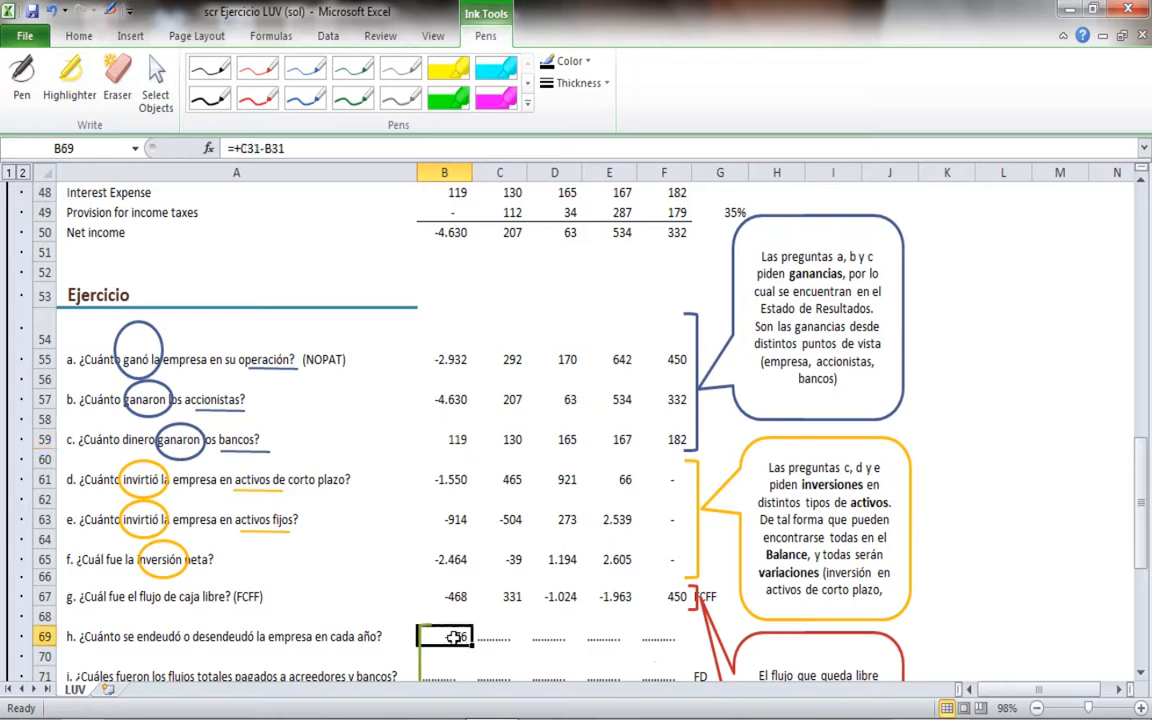
pyautogui.click(240, 148)
pyautogui.press('BackSpace')
pyautogui.write('-(')
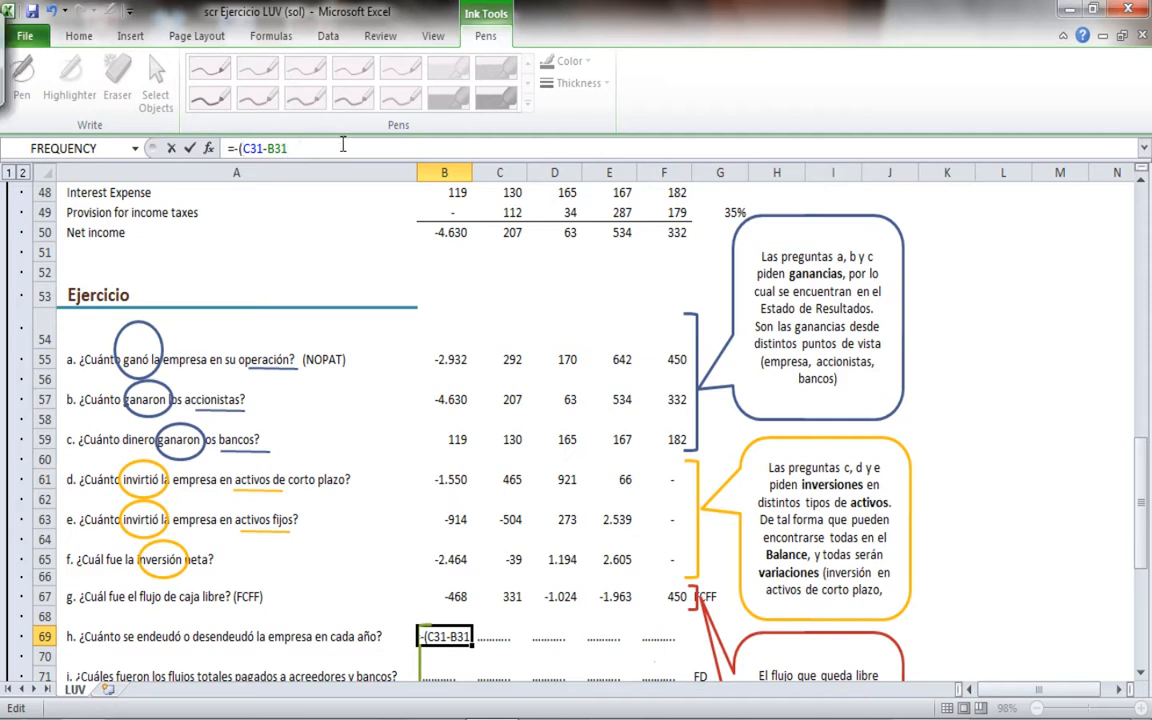
pyautogui.press('Return')
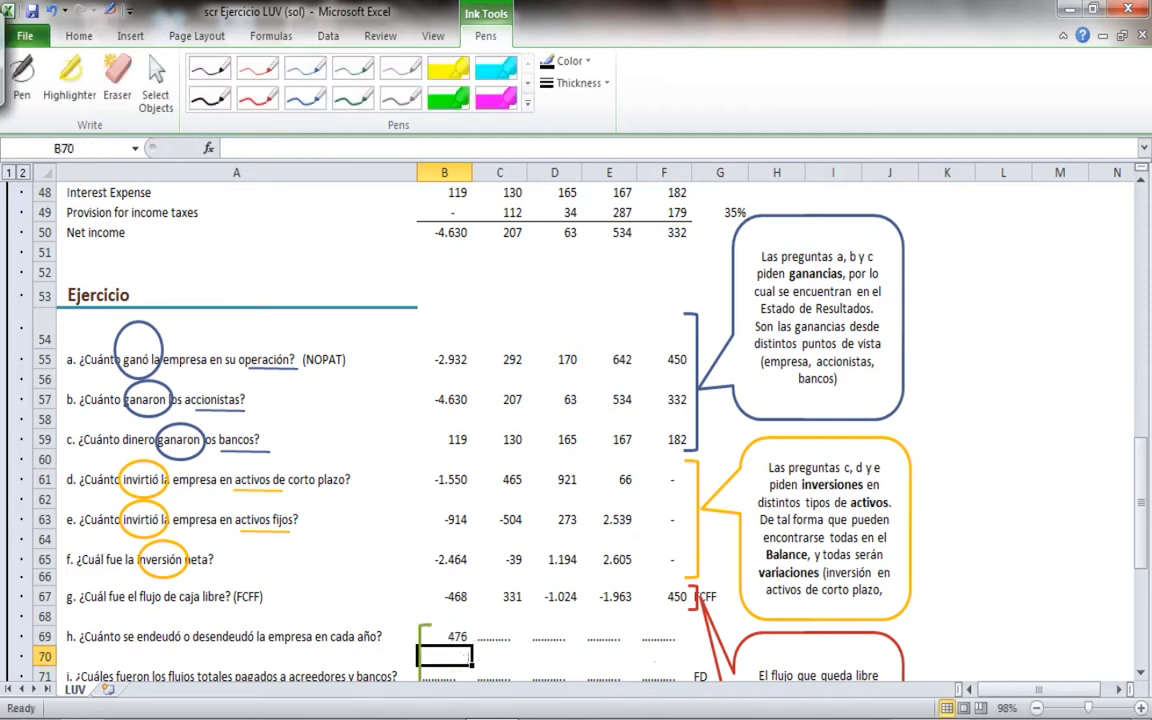
pyautogui.press('Up')
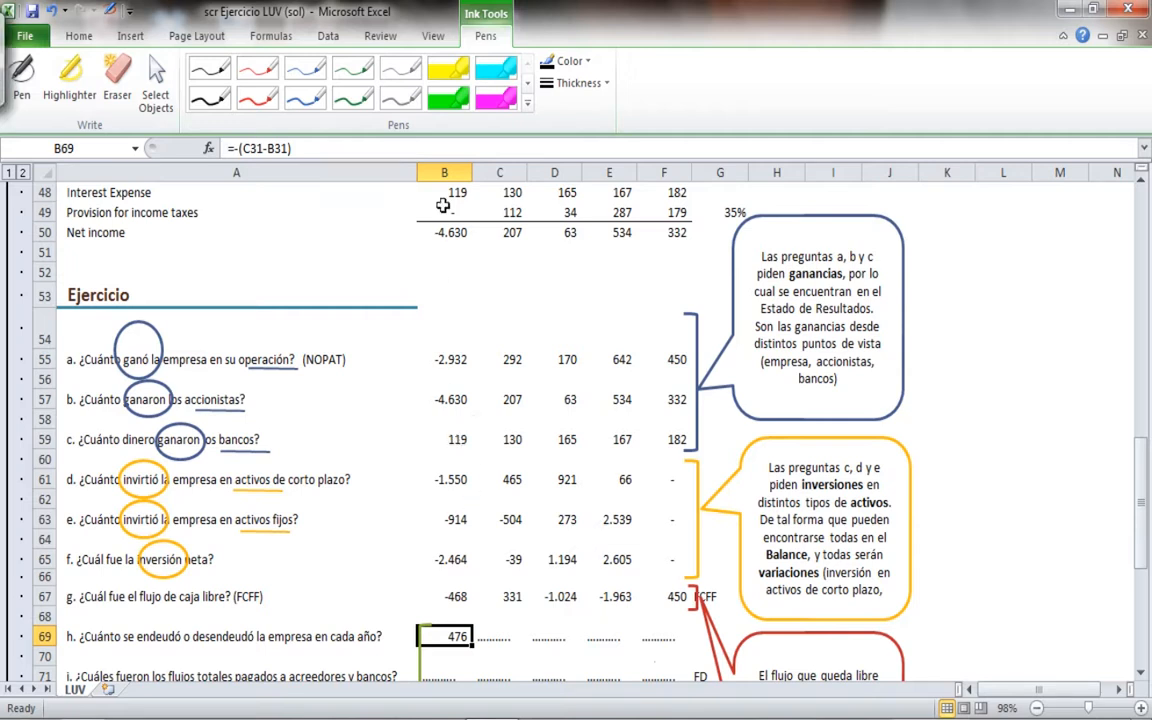
# - Inspect the total liabilities cells referenced by the formula in B69
pyautogui.click(466, 148)
pyautogui.moveTo(1140, 505); pyautogui.dragTo(1140, 408)
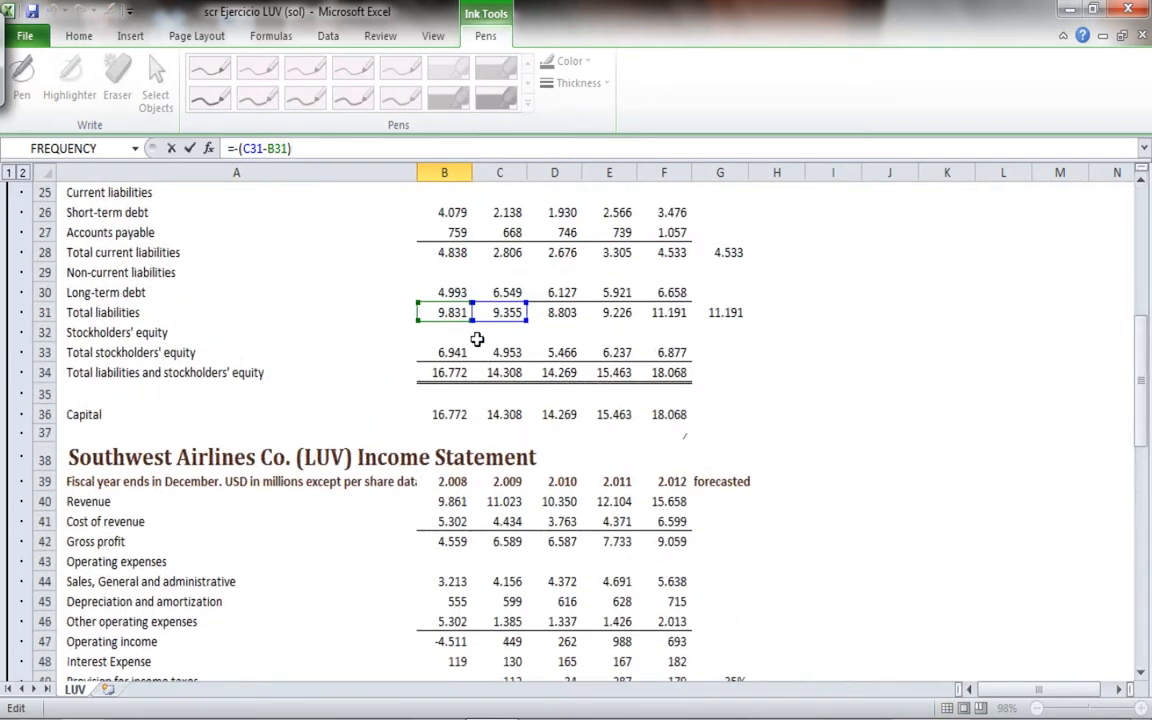
pyautogui.hotkey('ctrl', 'Return')
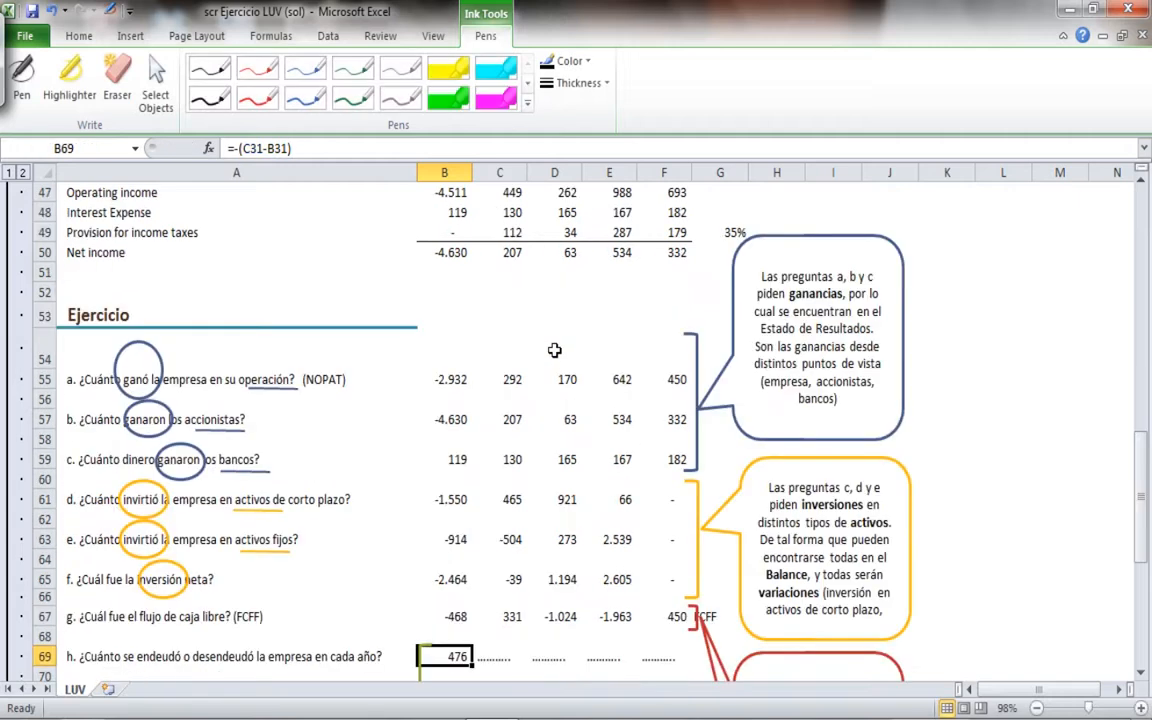
# - Copy the debt change formula from B69 across row 69 through column F
pyautogui.hotkey('ctrl', 'c')
pyautogui.hotkey('shift', 'Right')
pyautogui.hotkey('shift', 'Right')
pyautogui.hotkey('shift', 'Right')
pyautogui.press('Return')
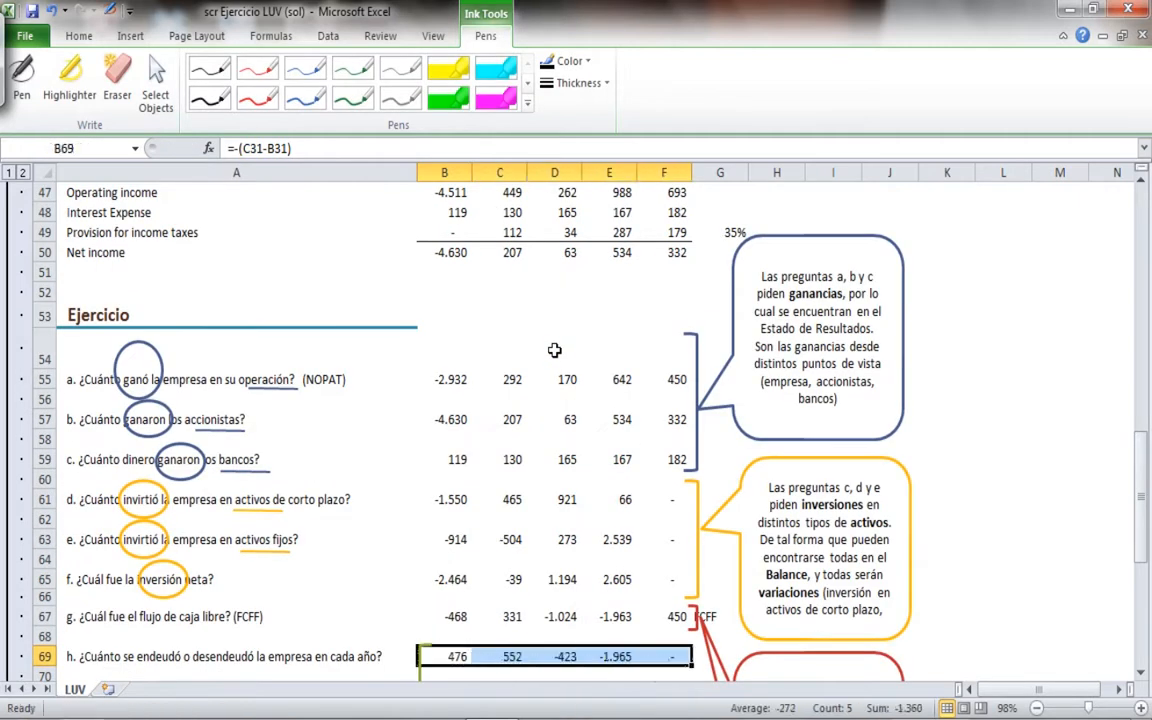
# - Append "FD" to the end of the question i text in A71
pyautogui.press('Down')
pyautogui.press('Down')
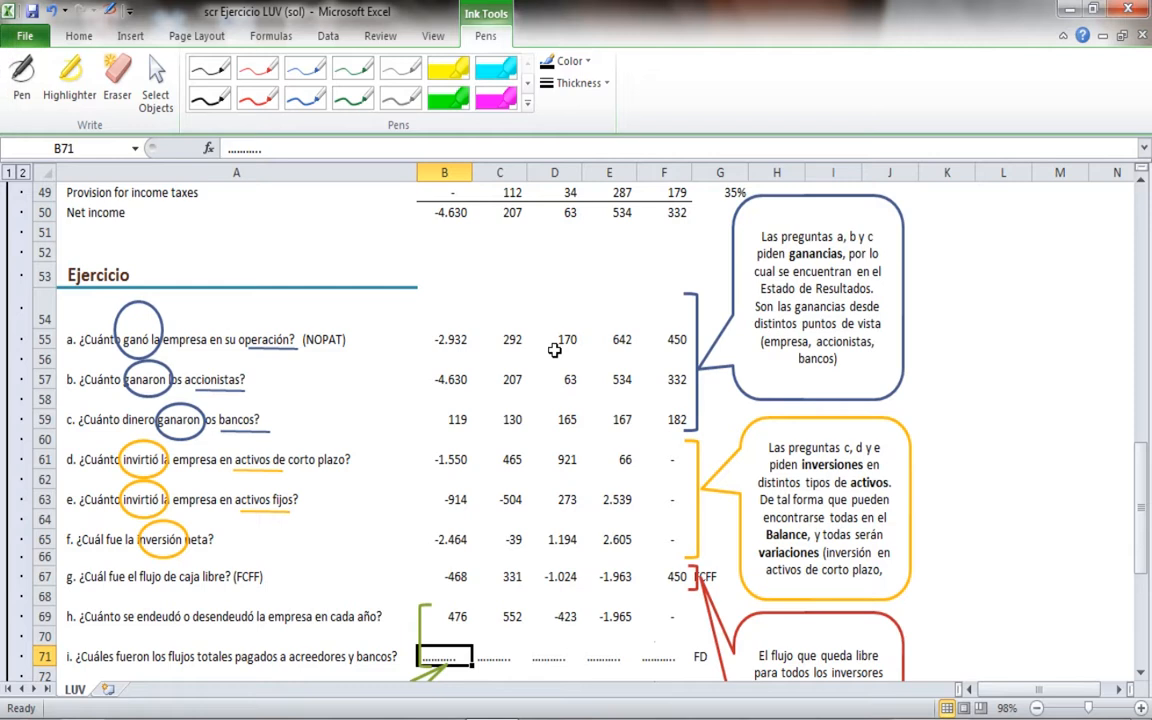
pyautogui.press('Left')
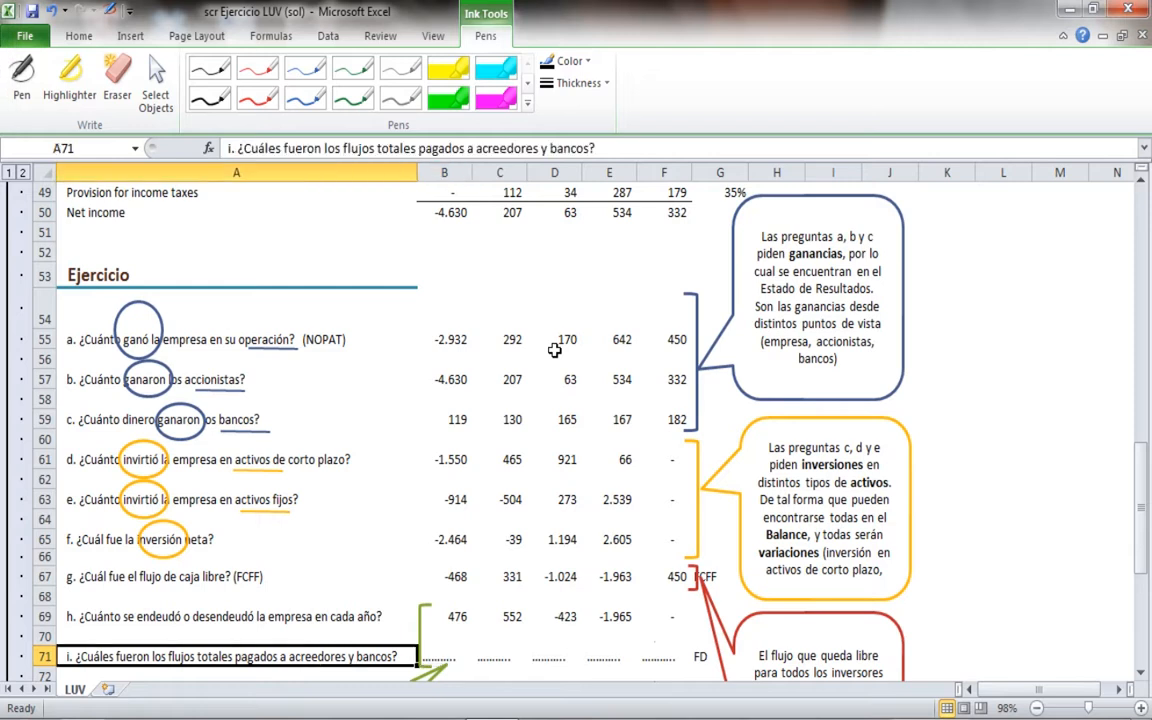
pyautogui.click(600, 148)
pyautogui.write('FD')
pyautogui.press('Return')
# - Enter the formula +B59+B69 in B71 to add the banks' earnings and the debt change
pyautogui.press('Up')
pyautogui.press('Right')
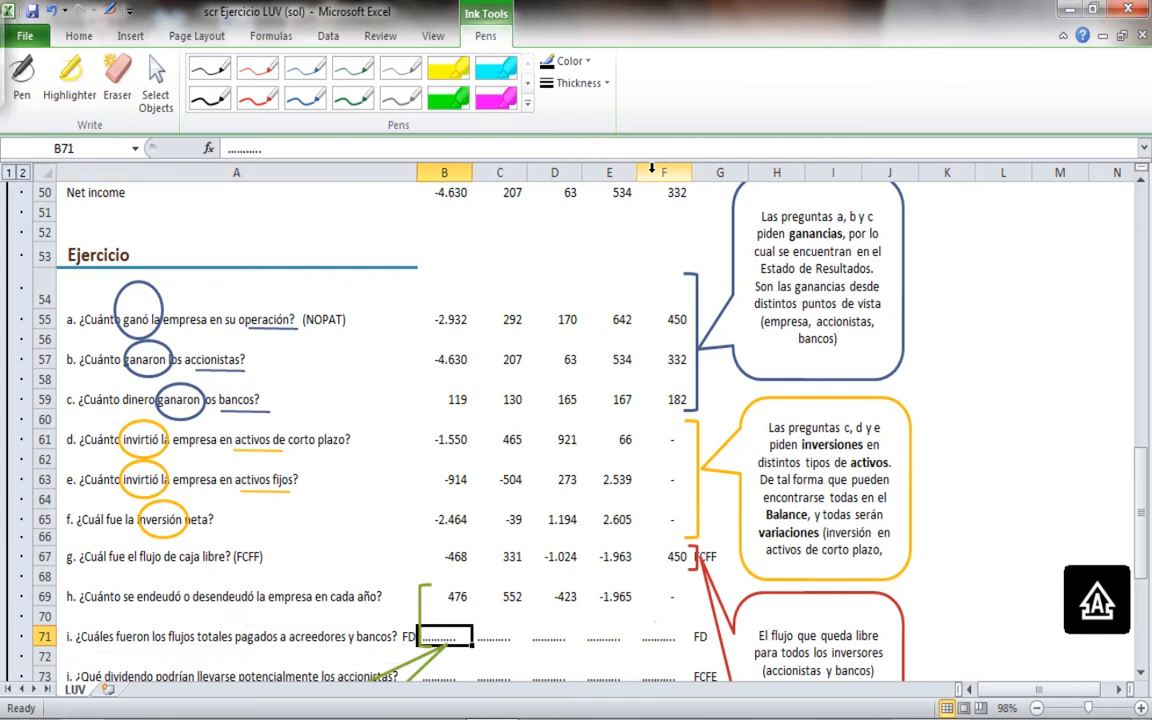
pyautogui.write('+')
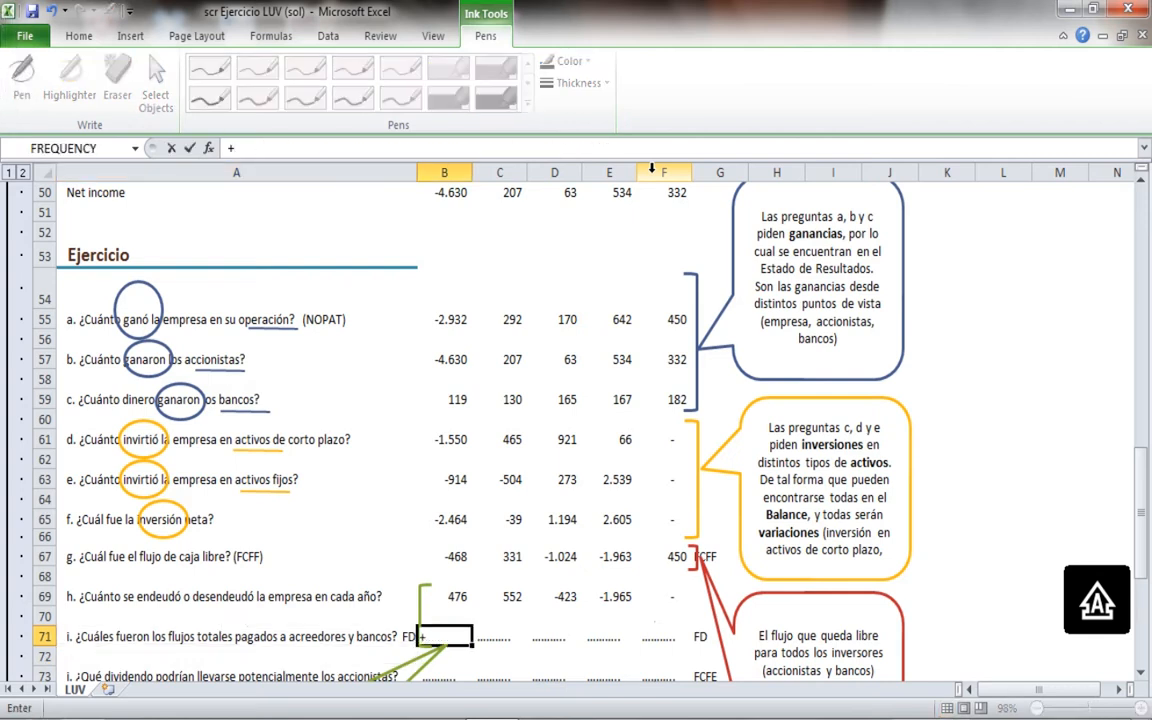
pyautogui.click(462, 399)
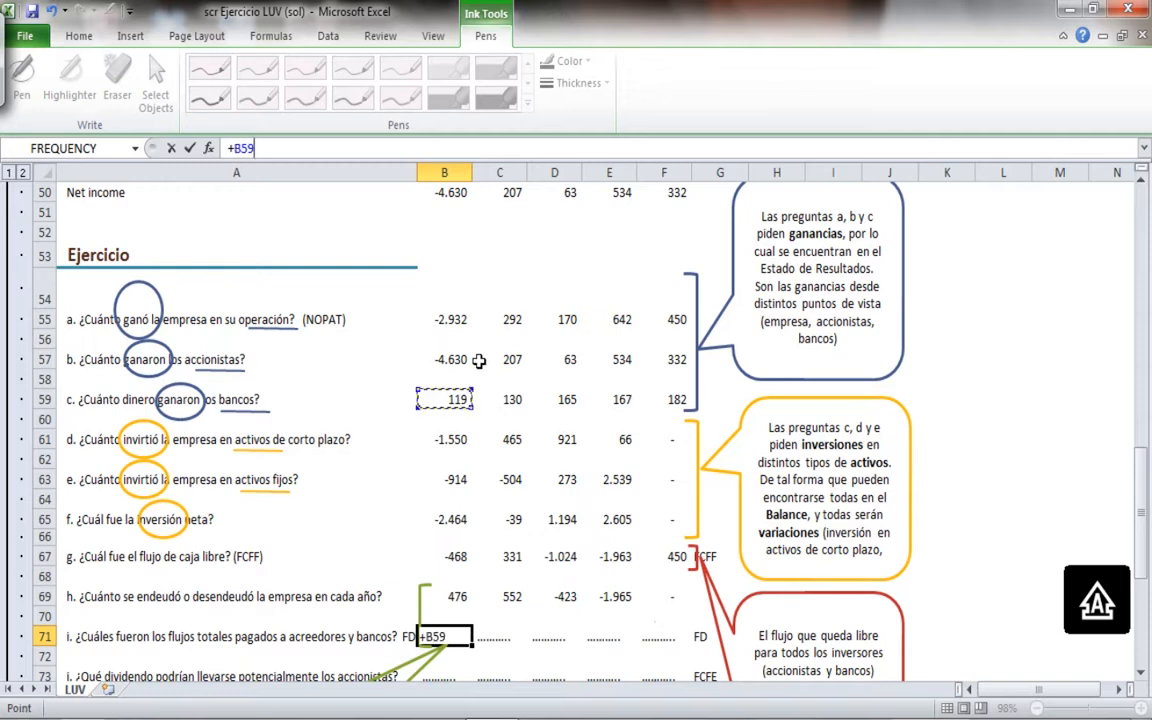
pyautogui.write('+')
pyautogui.click(459, 582)
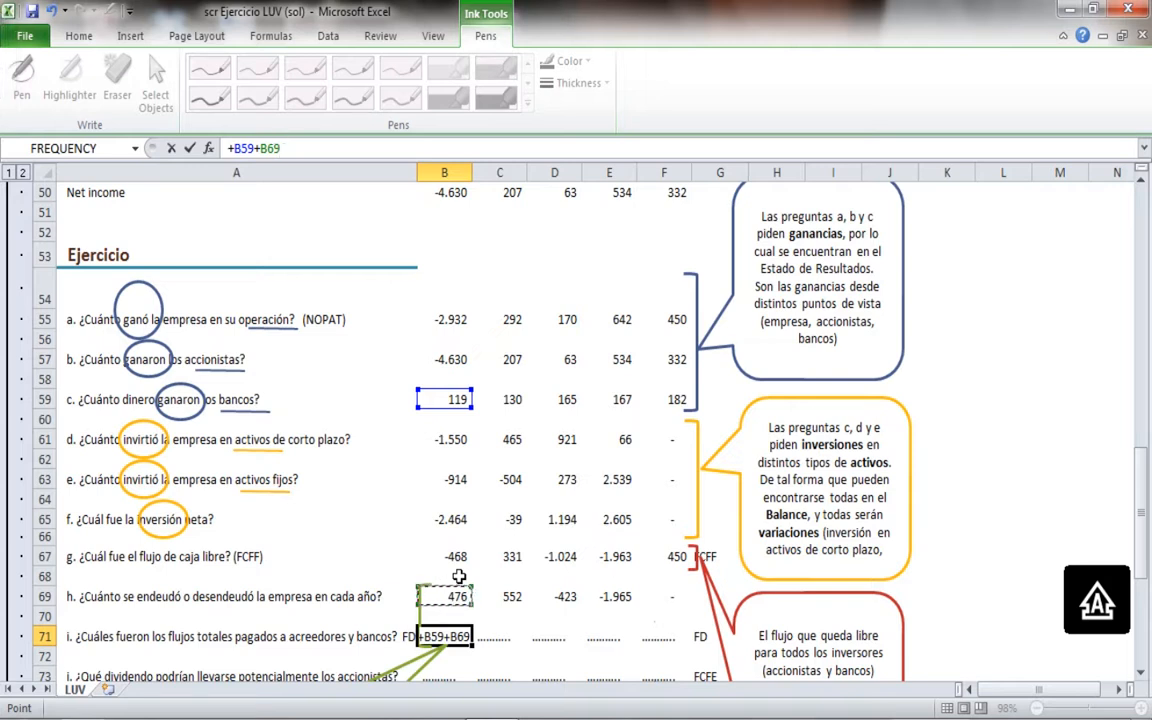
pyautogui.press('Return')
# - Copy the debt flow formula from B71 across row 71 through column F, and select E71 for review
pyautogui.press('Up')
pyautogui.hotkey('ctrl', 'c')
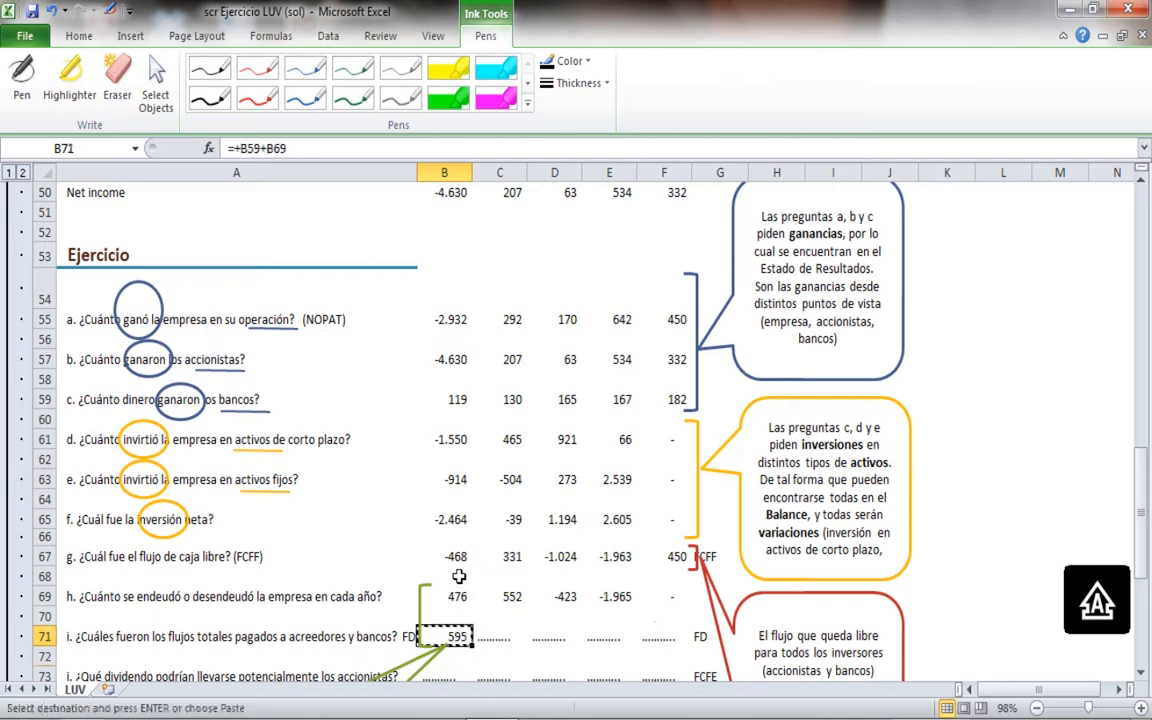
pyautogui.hotkey('shift', 'Right')
pyautogui.hotkey('shift', 'Right')
pyautogui.hotkey('shift', 'Right')
pyautogui.hotkey('shift', 'Right')
pyautogui.press('Return')
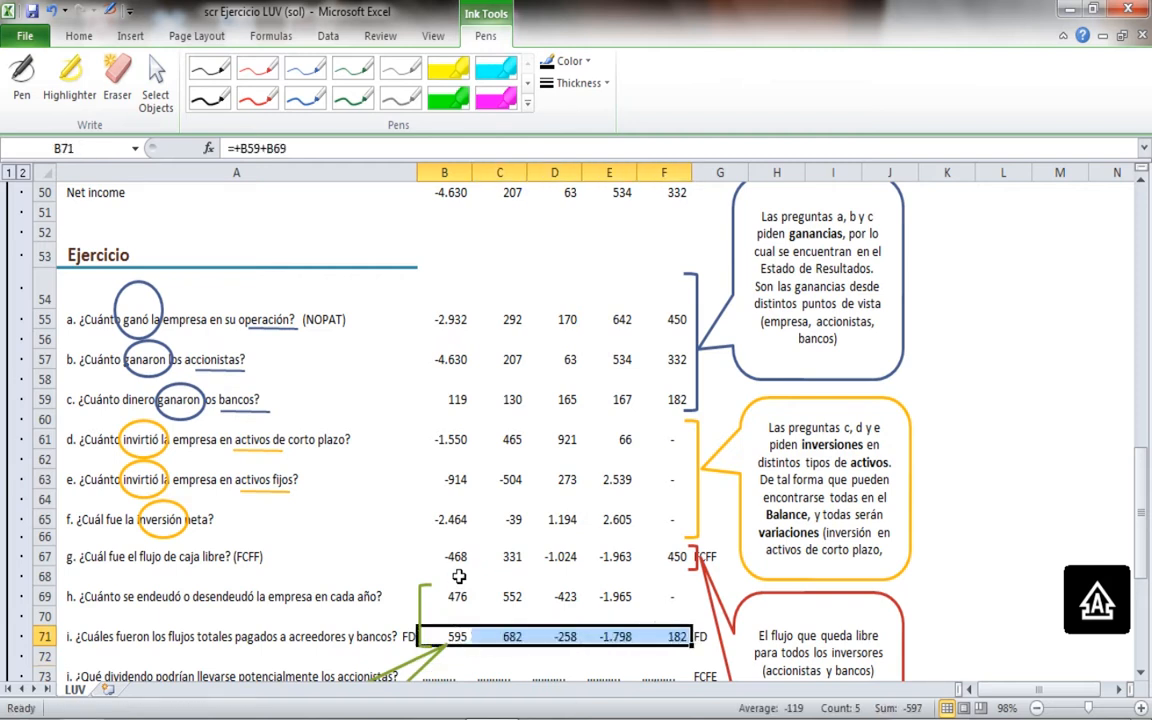
pyautogui.press('Right')
pyautogui.press('Right')
pyautogui.press('Right')
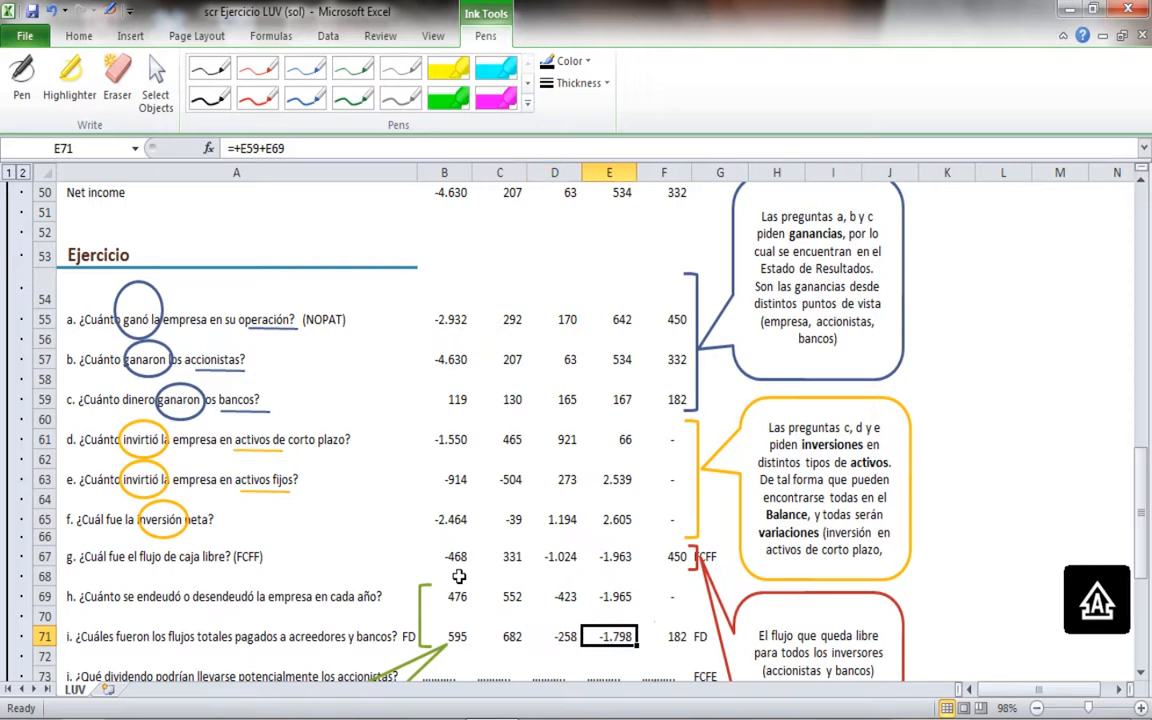
# - Clear the 2012 free cash flow in F67 and the 2012 debt flow in F71
pyautogui.press('Down')
pyautogui.press('Down')
pyautogui.press('Down')
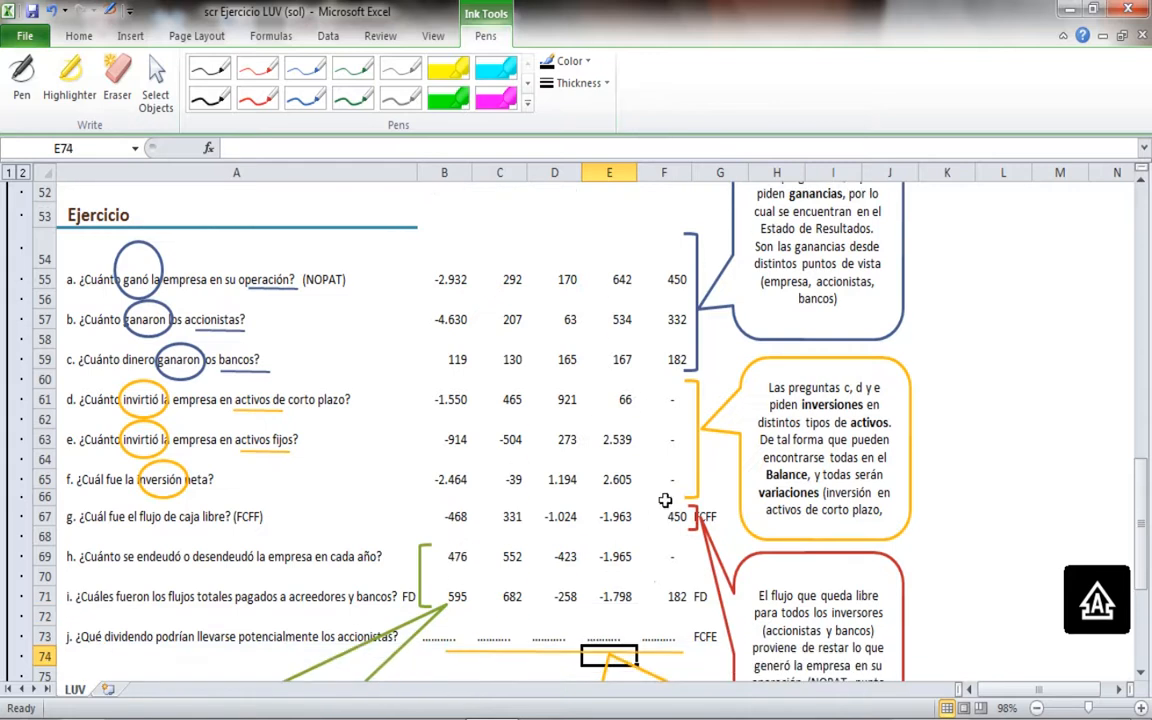
pyautogui.click(666, 514)
pyautogui.press('BackSpace')
pyautogui.press('Return')
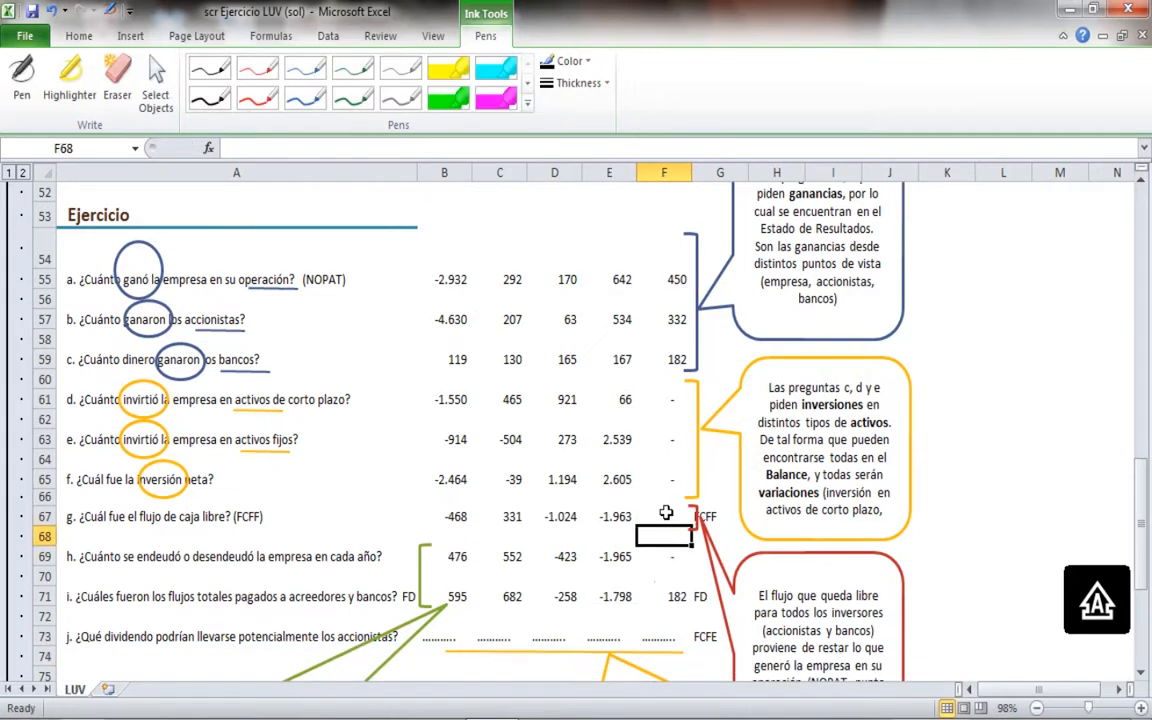
pyautogui.press('Down')
pyautogui.press('Down')
pyautogui.press('Down')
pyautogui.press('BackSpace')
pyautogui.press('Return')
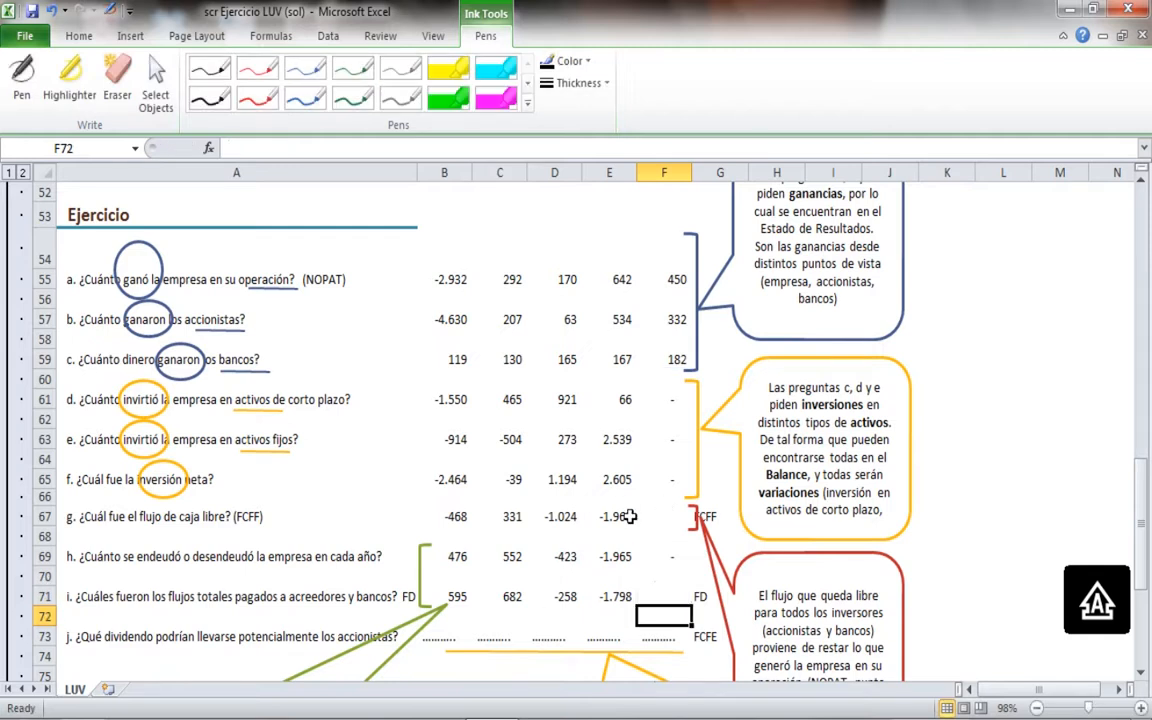
# - Enter the formula +B67-B71 in B73 to subtract the debt flow from the free cash flow
pyautogui.press('Down')
pyautogui.press('Down')
pyautogui.press('Down')
pyautogui.press('Down')
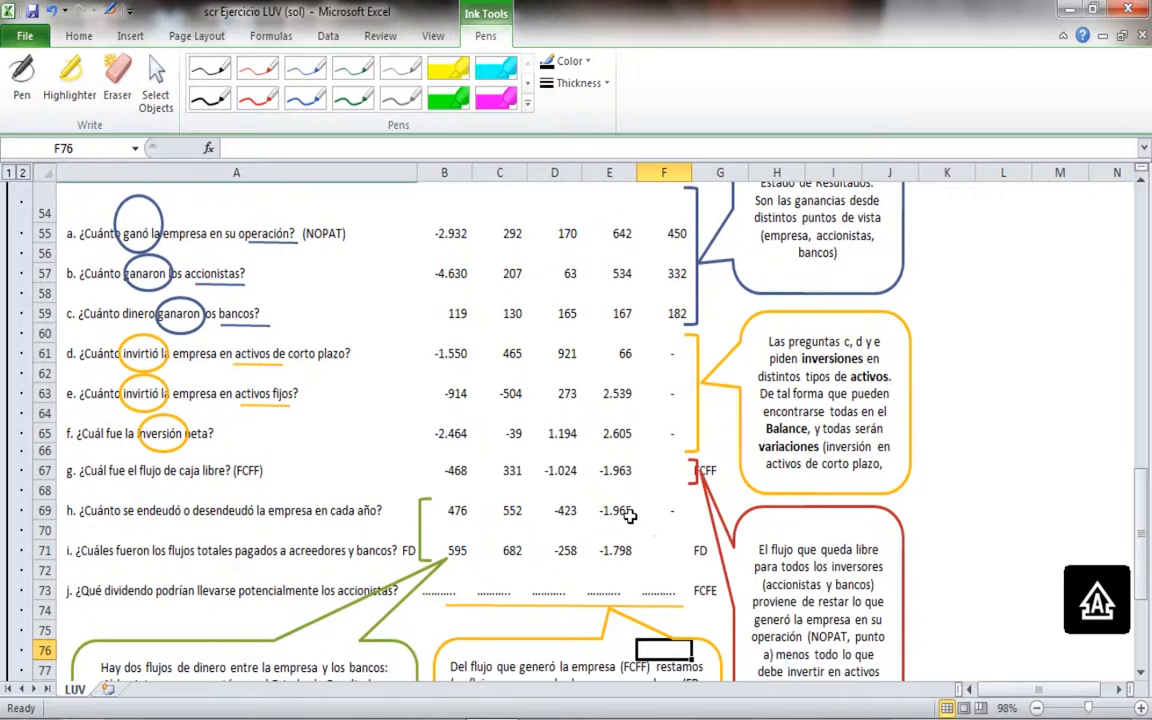
pyautogui.press('Down')
pyautogui.press('Down')
pyautogui.press('Down')
pyautogui.press('Down')
pyautogui.press('Down')
pyautogui.press('Down')
pyautogui.press('Down')
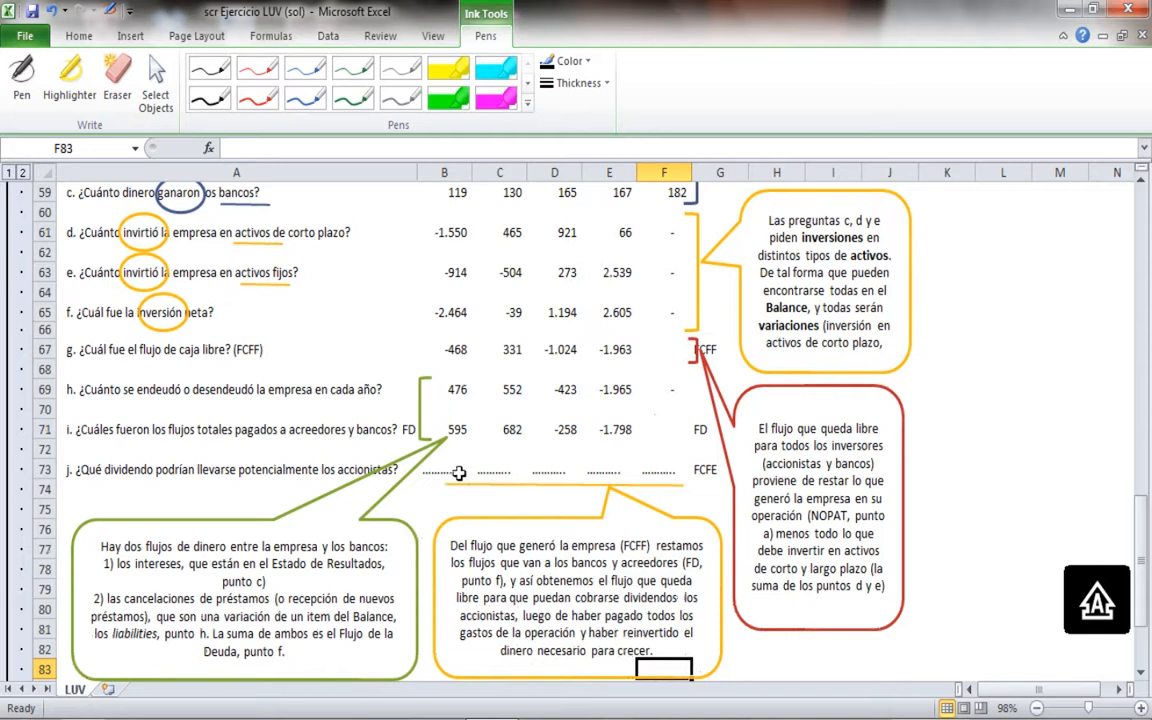
pyautogui.click(460, 471)
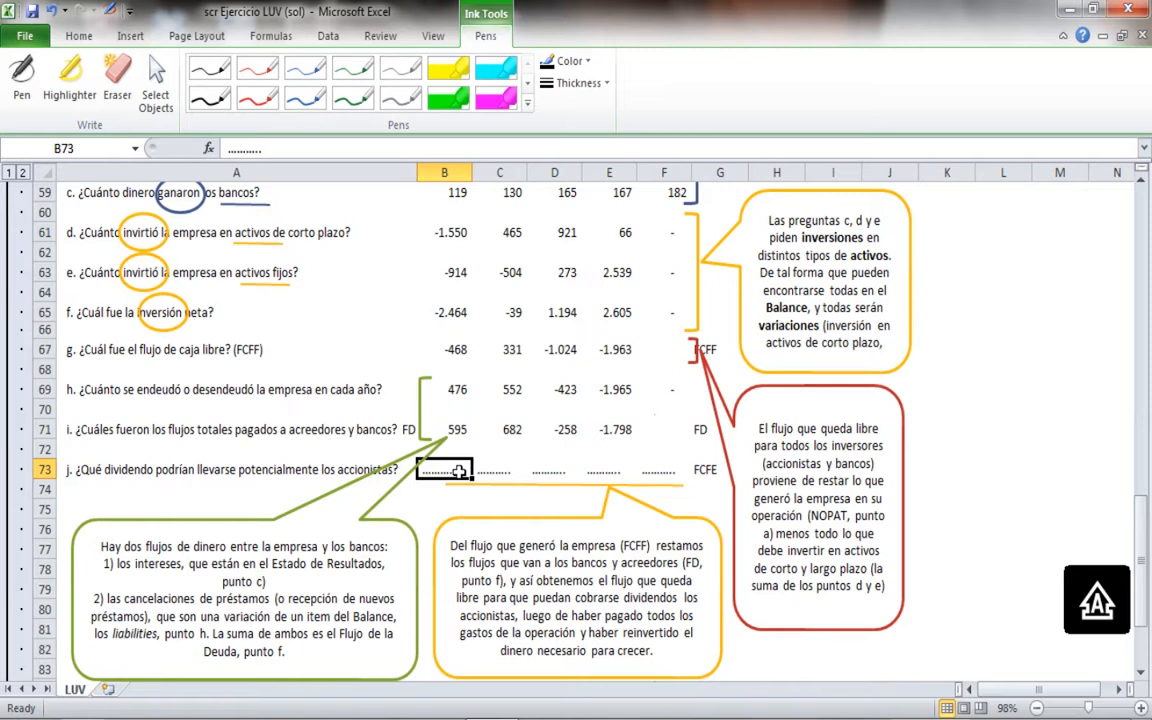
pyautogui.write('+')
pyautogui.click(455, 350)
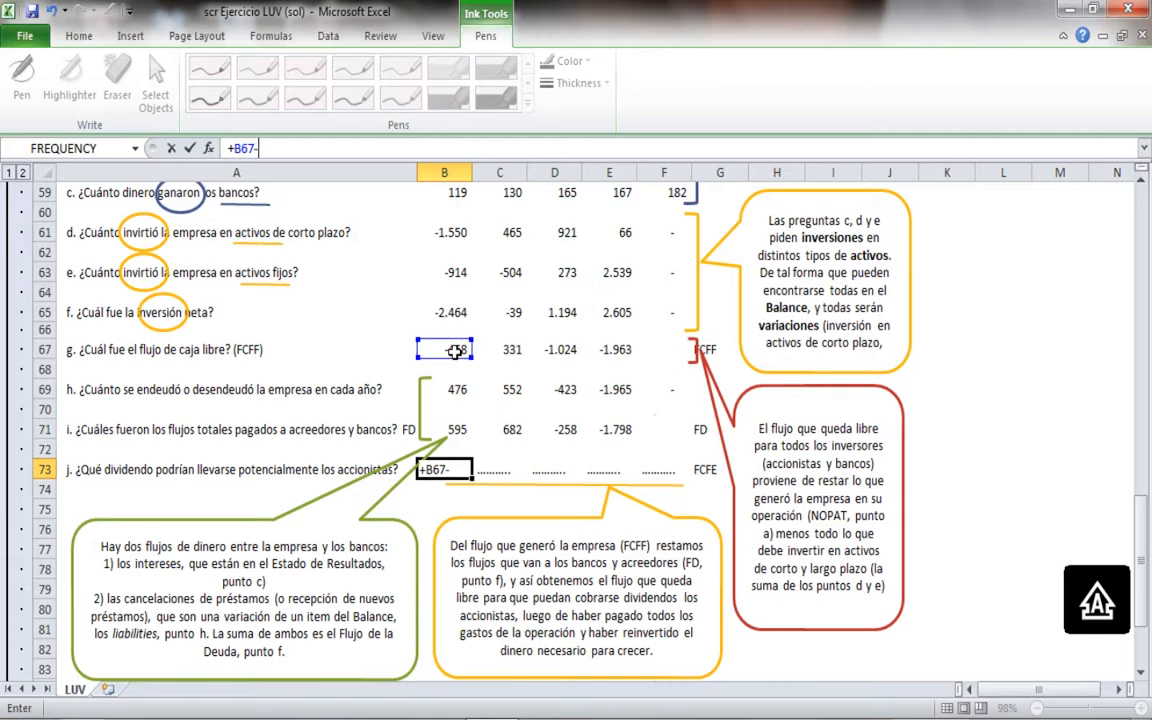
pyautogui.write('-')
pyautogui.click(458, 428)
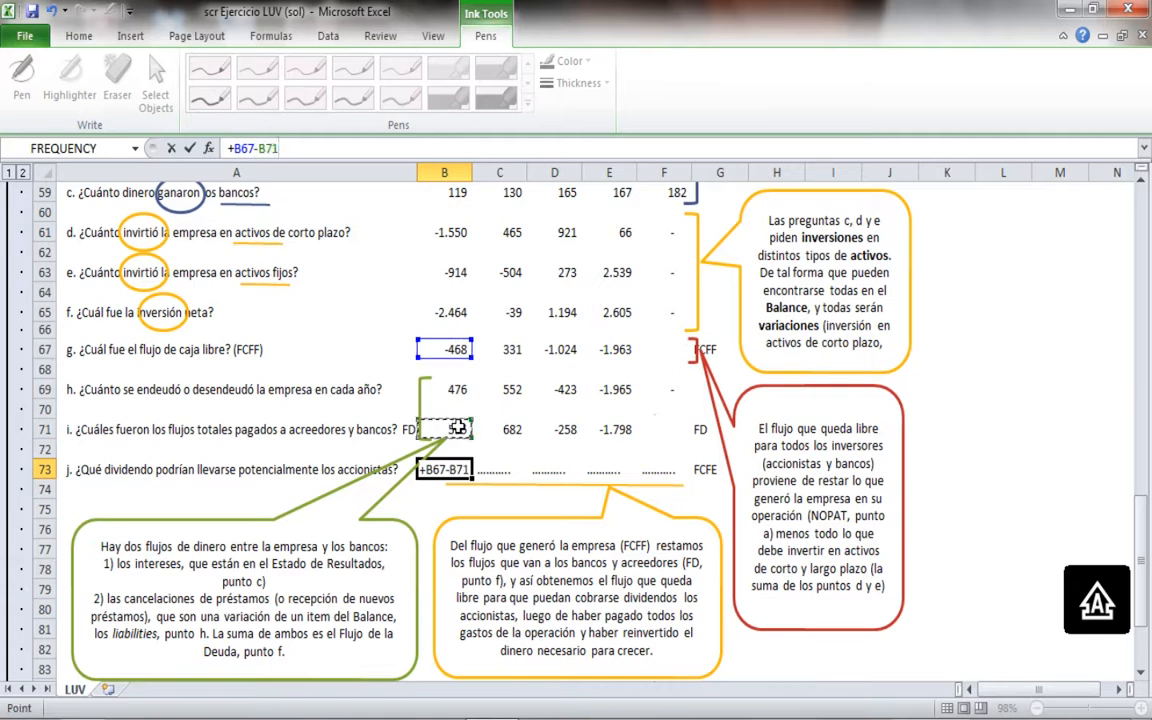
pyautogui.press('Return')
# - Copy the potential dividend formula from B73 across row 73 through column F
pyautogui.press('Up')
pyautogui.hotkey('ctrl', 'c')
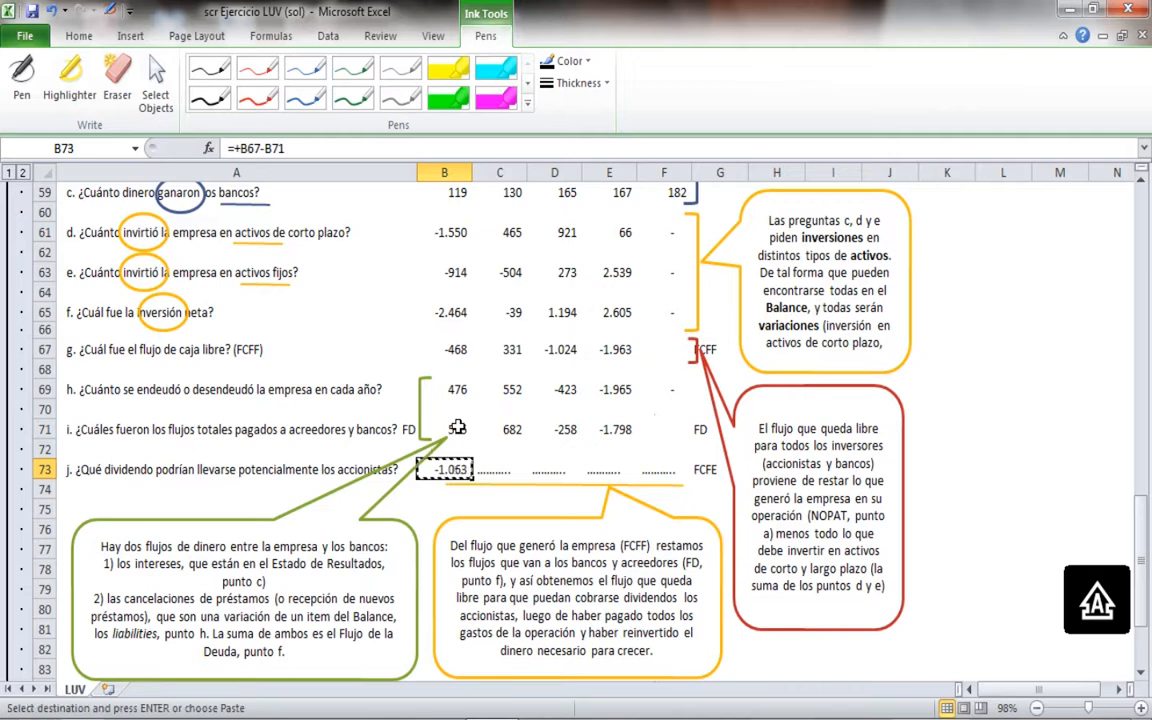
pyautogui.hotkey('shift', 'Right')
pyautogui.hotkey('shift', 'Right')
pyautogui.hotkey('shift', 'Right')
pyautogui.press('Return')
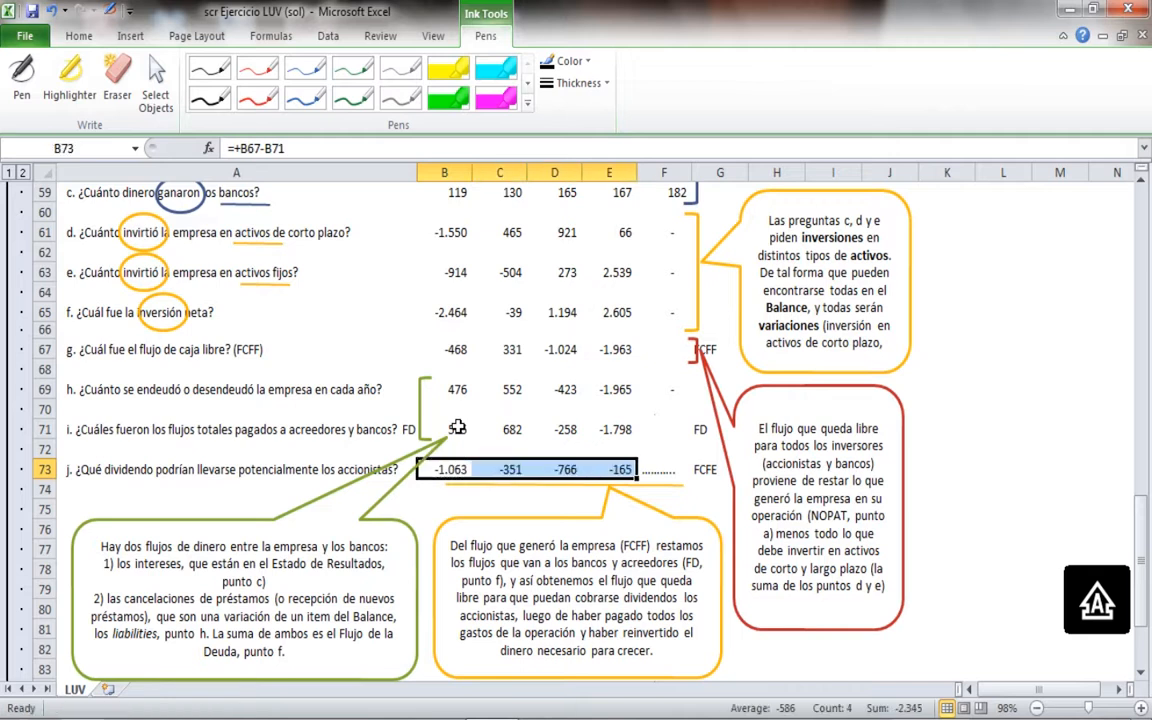
pyautogui.press('Right')
pyautogui.press('Right')
pyautogui.press('Right')
pyautogui.press('Right')
pyautogui.press('Right')
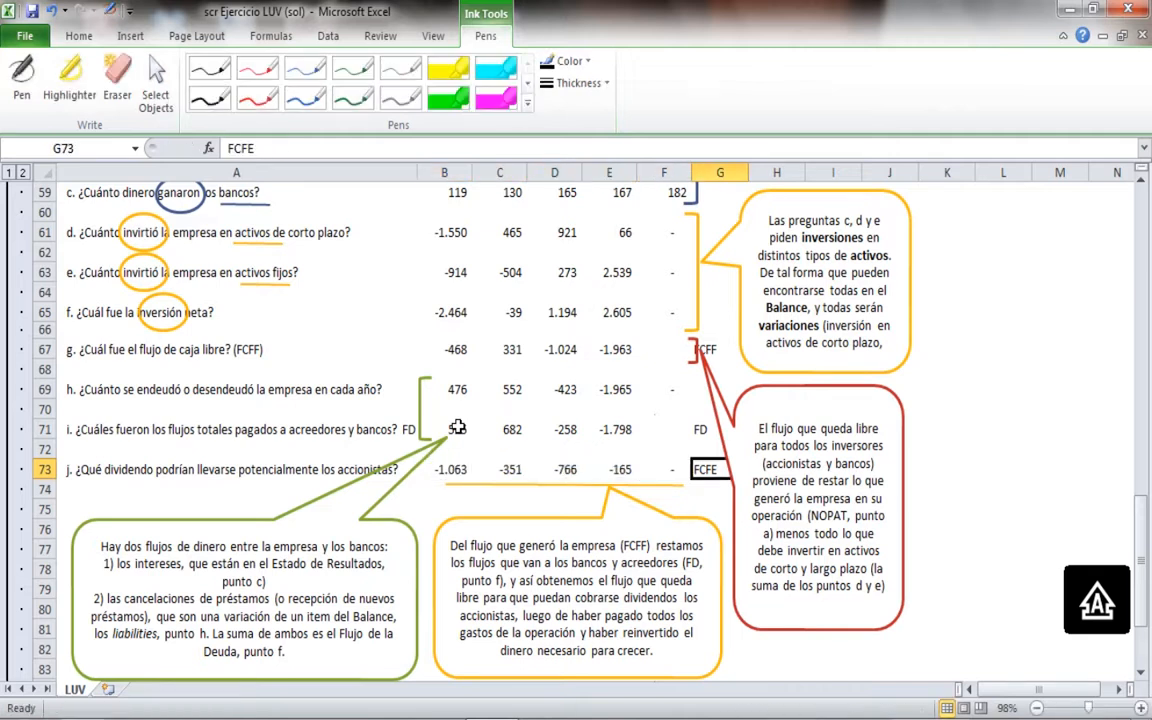
# - Examine the FCFF, FD and FCFE summary table and the "Flujos por tipo de inversionista" chart below the exercise
pyautogui.press('Down')
pyautogui.press('Down')
pyautogui.press('Down')
pyautogui.press('Down')
pyautogui.press('Down')
pyautogui.press('Down')
pyautogui.press('Down')
pyautogui.press('Down')
pyautogui.press('Down')
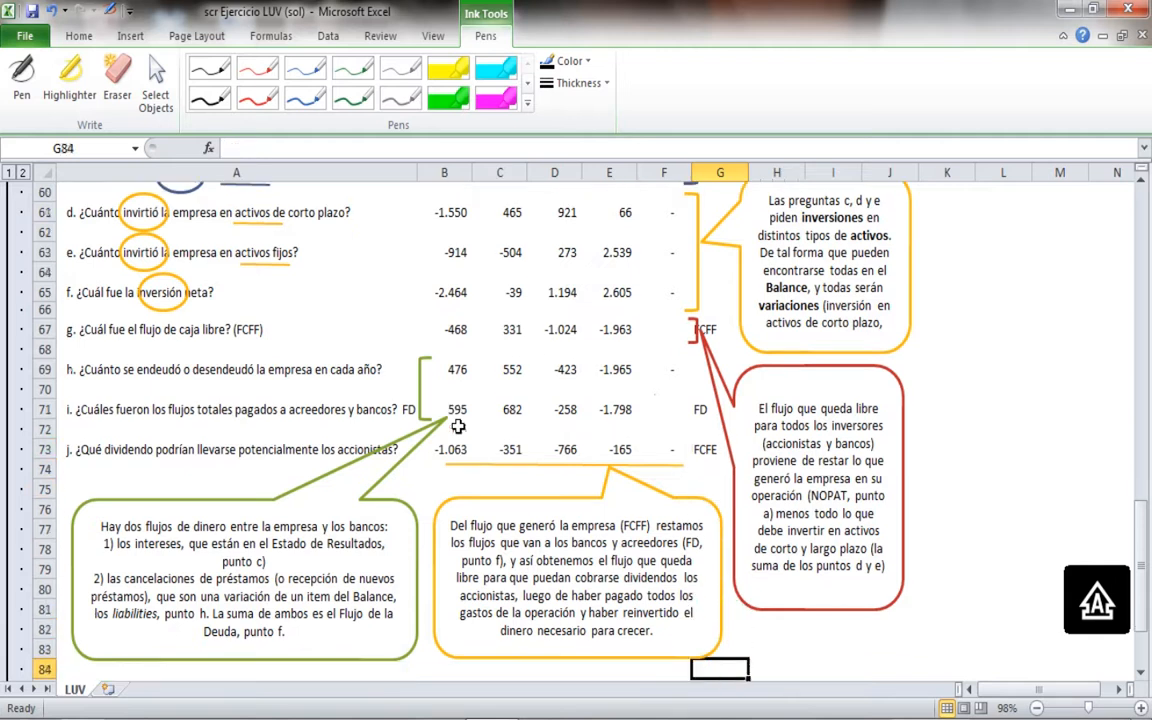
pyautogui.press('Down')
pyautogui.press('Down')
pyautogui.press('Down')
pyautogui.press('Down')
pyautogui.press('Down')
pyautogui.press('Down')
pyautogui.press('Down')
pyautogui.press('Down')
pyautogui.press('Down')
pyautogui.press('Down')
pyautogui.press('Down')
pyautogui.press('Down')
pyautogui.press('Down')
pyautogui.press('Down')
pyautogui.press('Down')
pyautogui.press('Down')
pyautogui.press('Down')
pyautogui.press('Down')
pyautogui.press('Down')
pyautogui.press('Down')
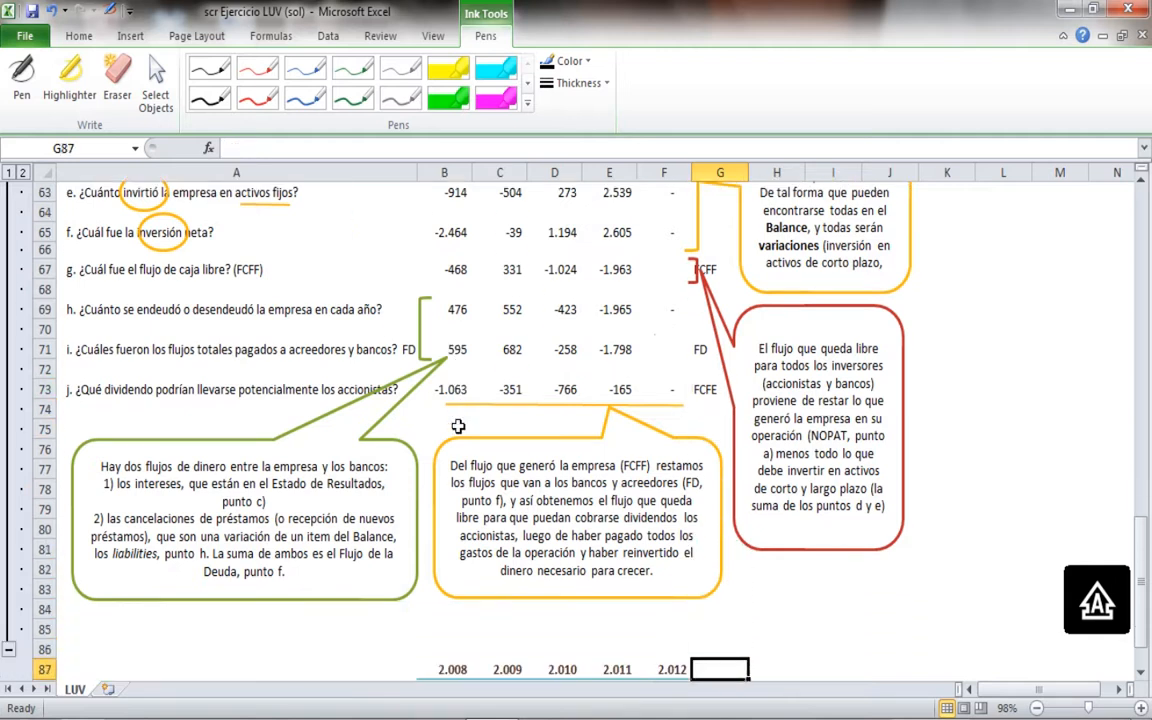
pyautogui.press('Down')
pyautogui.press('Down')
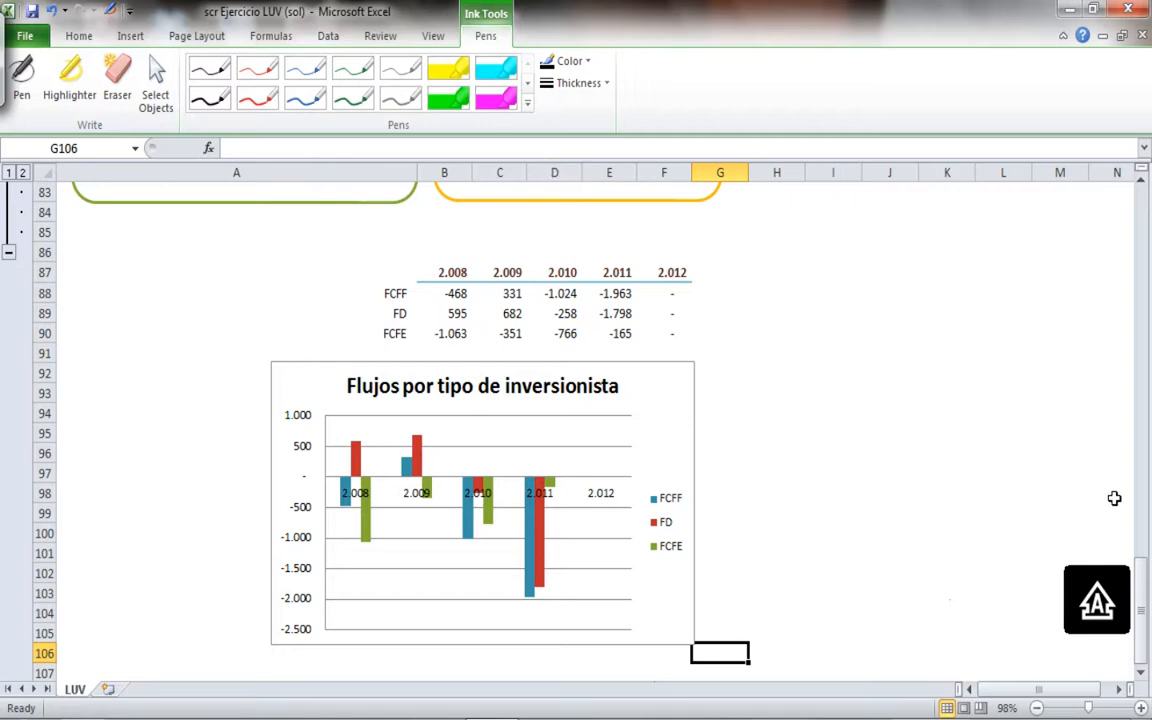
# - Sketch a black balance sheet box beside the chart, split into two columns with the second column divided horizontally
pyautogui.click(22, 75)
pyautogui.moveTo(840, 385)
pyautogui.mouseDown()
pyautogui.moveTo(885, 514)
pyautogui.moveTo(869, 373)
pyautogui.moveTo(855, 360)
pyautogui.mouseUp()
pyautogui.moveTo(897, 365); pyautogui.dragTo(887, 508)
pyautogui.moveTo(889, 413); pyautogui.dragTo(941, 417)
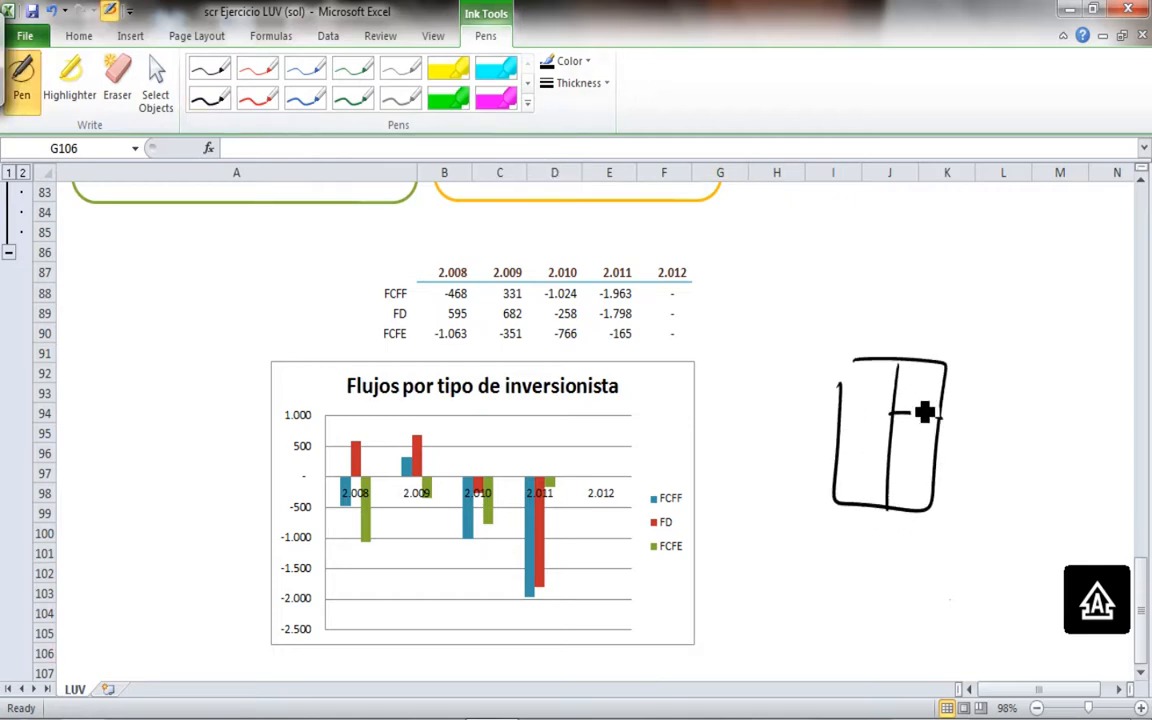
# - Colour the sketched box with highlighters: magenta for the upper right part, green for the lower right and turquoise for the left column
pyautogui.click(496, 98)
pyautogui.moveTo(918, 372)
pyautogui.mouseDown()
pyautogui.moveTo(938, 398)
pyautogui.moveTo(905, 385)
pyautogui.moveTo(945, 405)
pyautogui.moveTo(905, 428)
pyautogui.moveTo(912, 505)
pyautogui.moveTo(915, 470)
pyautogui.mouseUp()
pyautogui.click(448, 98)
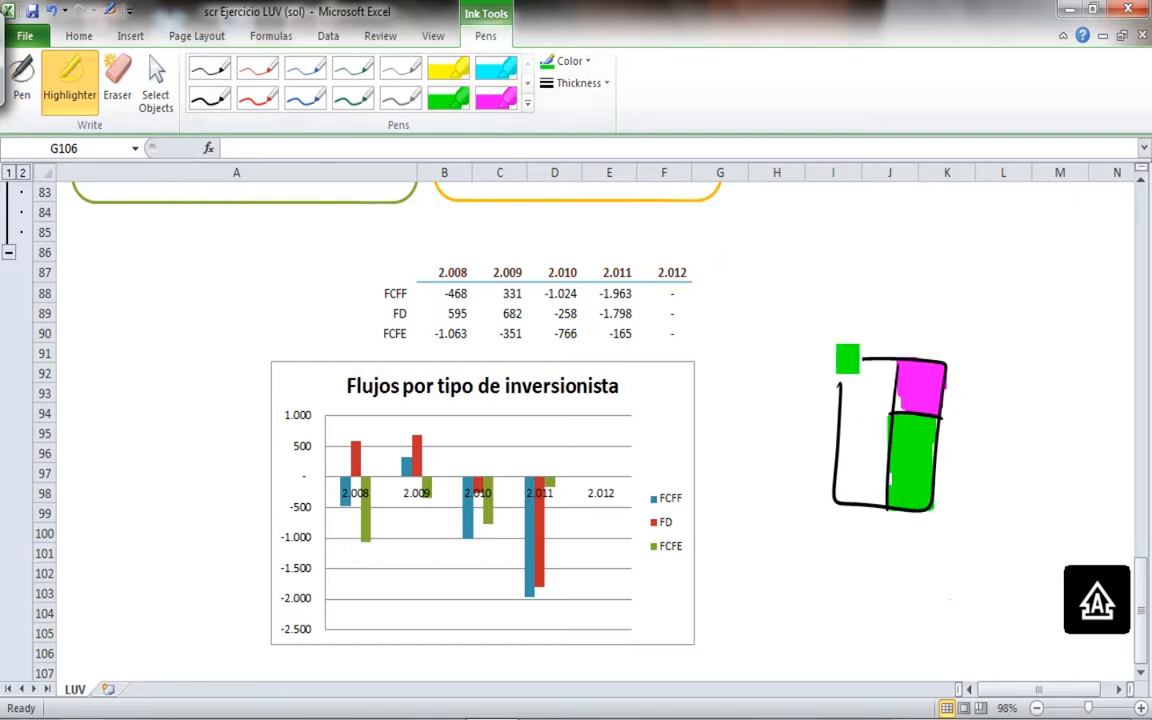
pyautogui.click(496, 67)
pyautogui.moveTo(866, 400)
pyautogui.mouseDown()
pyautogui.moveTo(878, 380)
pyautogui.moveTo(855, 455)
pyautogui.moveTo(887, 450)
pyautogui.moveTo(823, 481)
pyautogui.mouseUp()
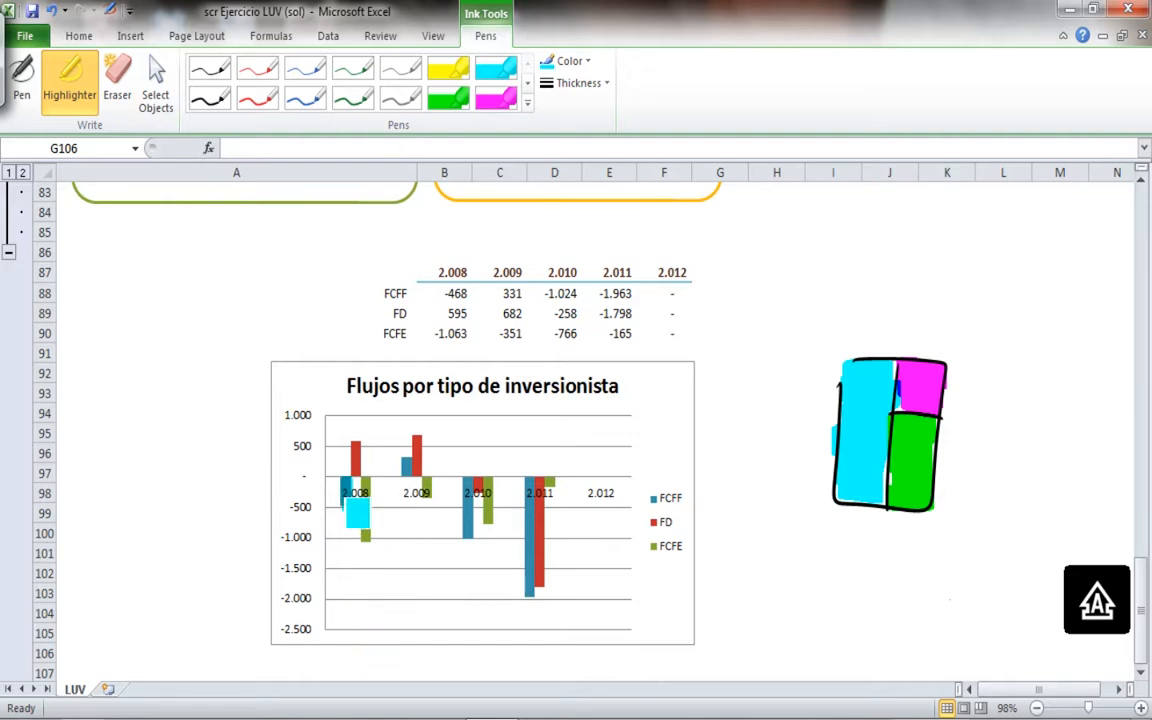
# - Highlight the chart's 2008 bars, with the FD bar in magenta and the FCFE bar in green
pyautogui.click(496, 97)
pyautogui.moveTo(364, 462); pyautogui.dragTo(358, 438)
pyautogui.click(448, 97)
pyautogui.moveTo(370, 474); pyautogui.dragTo(372, 542)
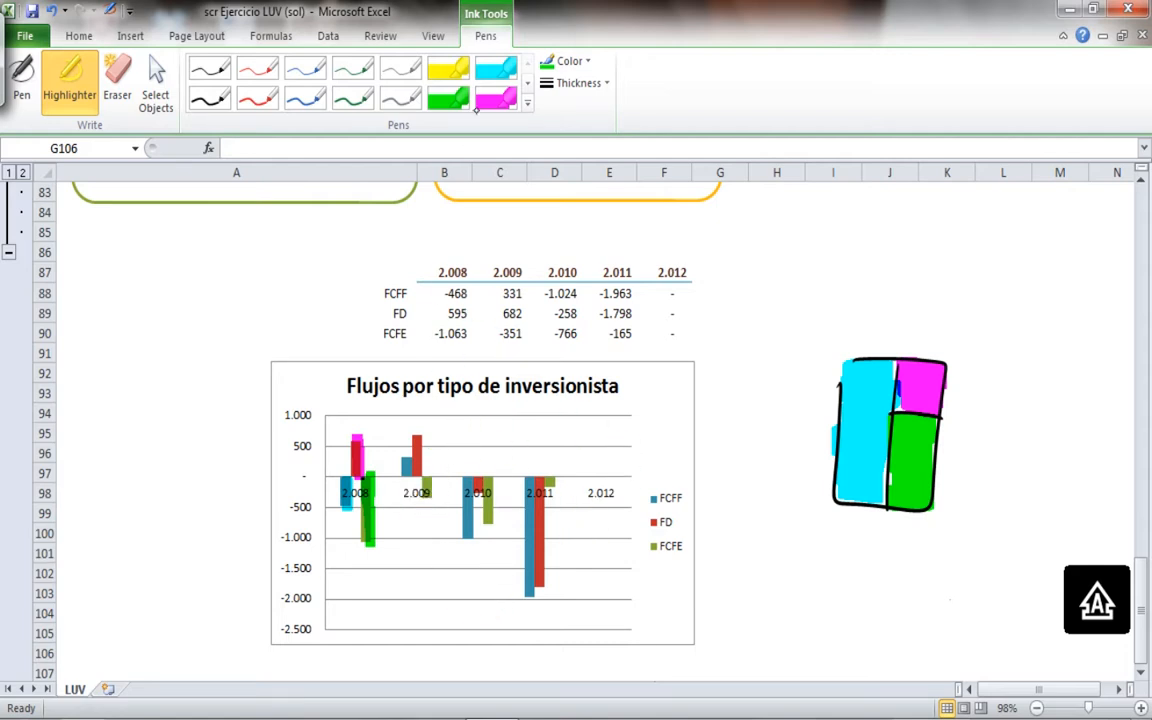
# - Highlight the chart's 2009 bars in turquoise for FCFF, magenta for FD and green for FCFE
pyautogui.moveTo(404, 458)
pyautogui.mouseDown()
pyautogui.moveTo(420, 466)
pyautogui.moveTo(417, 442)
pyautogui.mouseUp()
pyautogui.click(495, 98)
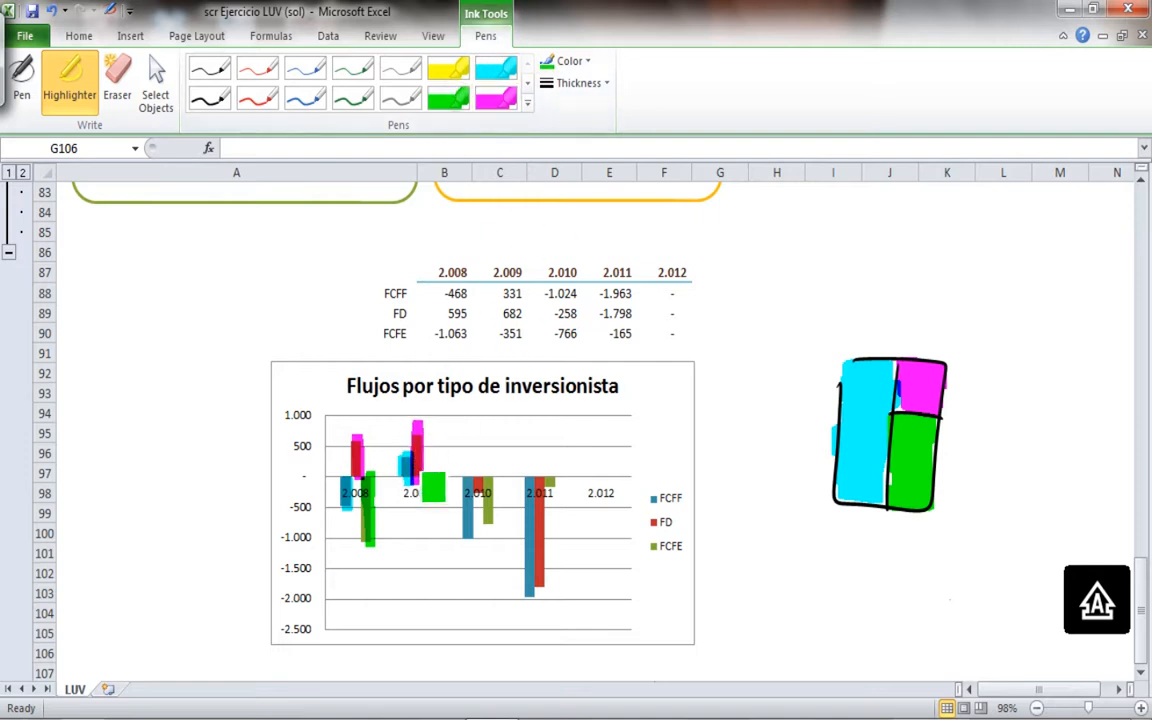
pyautogui.moveTo(426, 474); pyautogui.dragTo(426, 505)
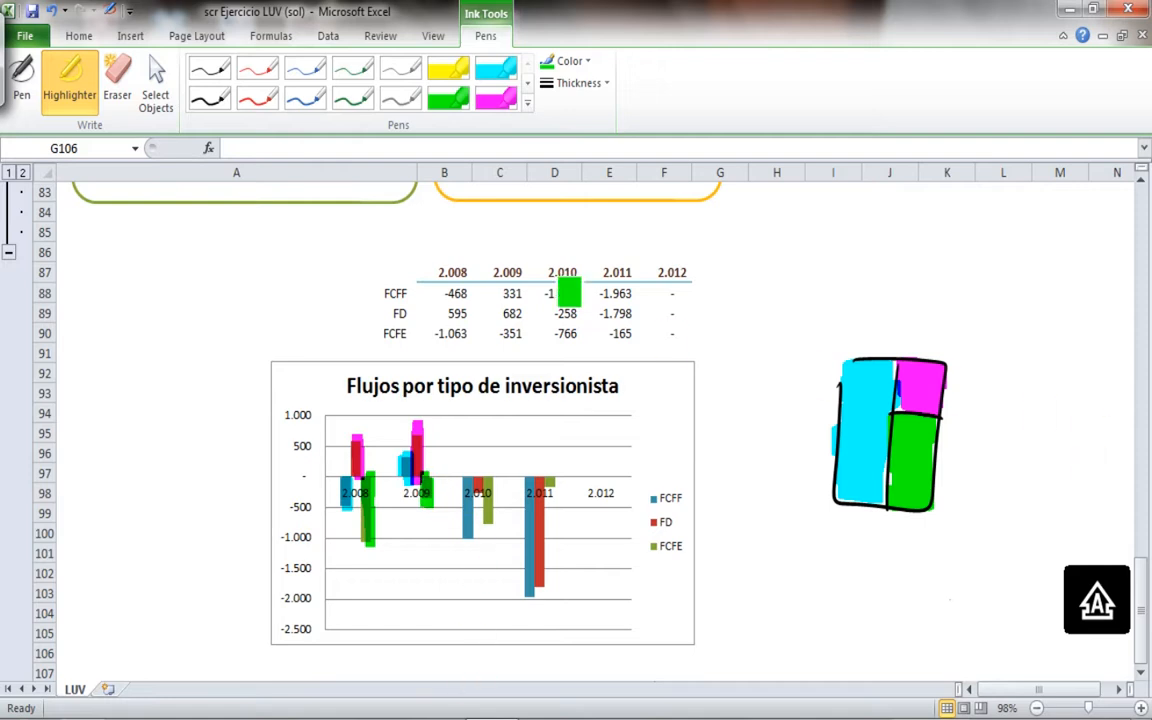
# - Highlight the FCFF label and the row 67 values in turquoise, and circle the 2009 value in C67 in black
pyautogui.scroll(1, 1137, 583)
pyautogui.scroll(8, 1137, 583)
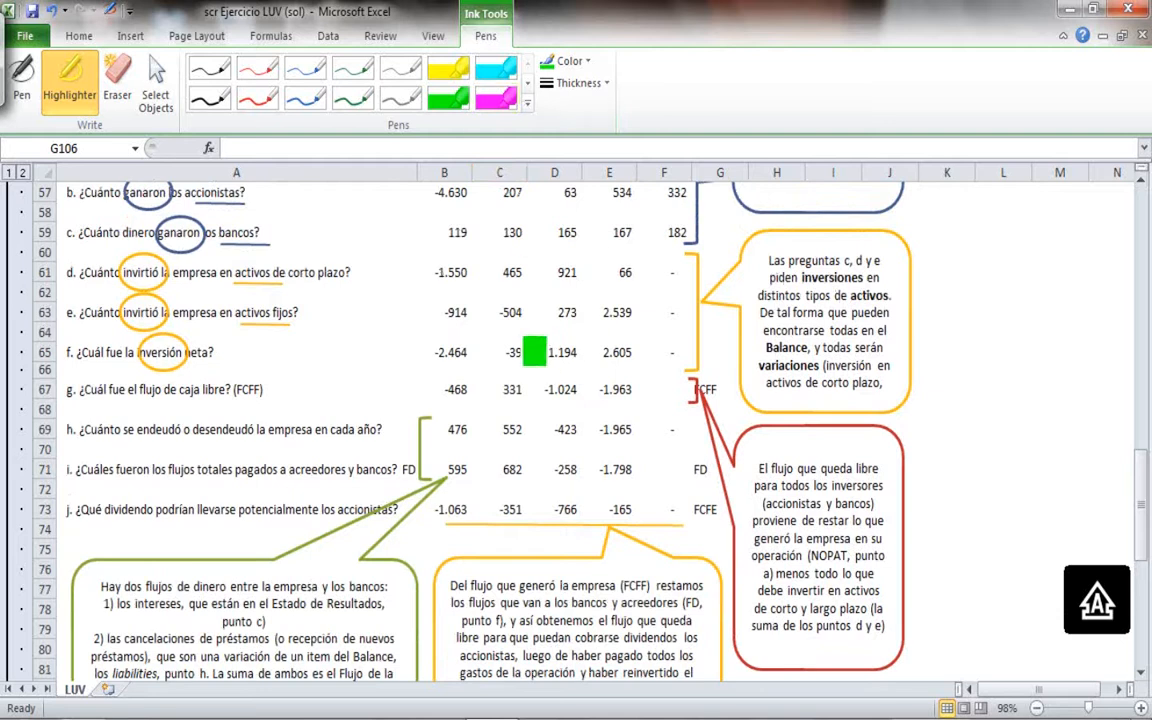
pyautogui.moveTo(436, 389); pyautogui.dragTo(650, 389)
pyautogui.moveTo(235, 389); pyautogui.dragTo(278, 389)
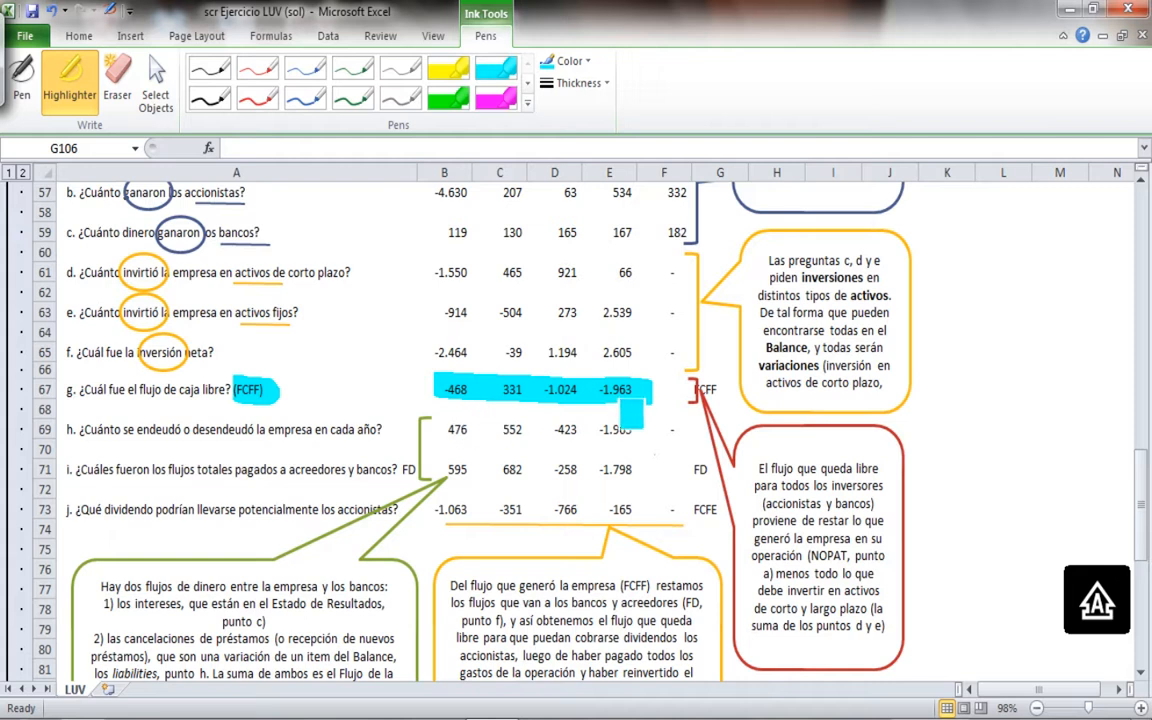
pyautogui.click(203, 95)
pyautogui.moveTo(540, 385)
pyautogui.mouseDown()
pyautogui.moveTo(501, 401)
pyautogui.moveTo(538, 376)
pyautogui.mouseUp()
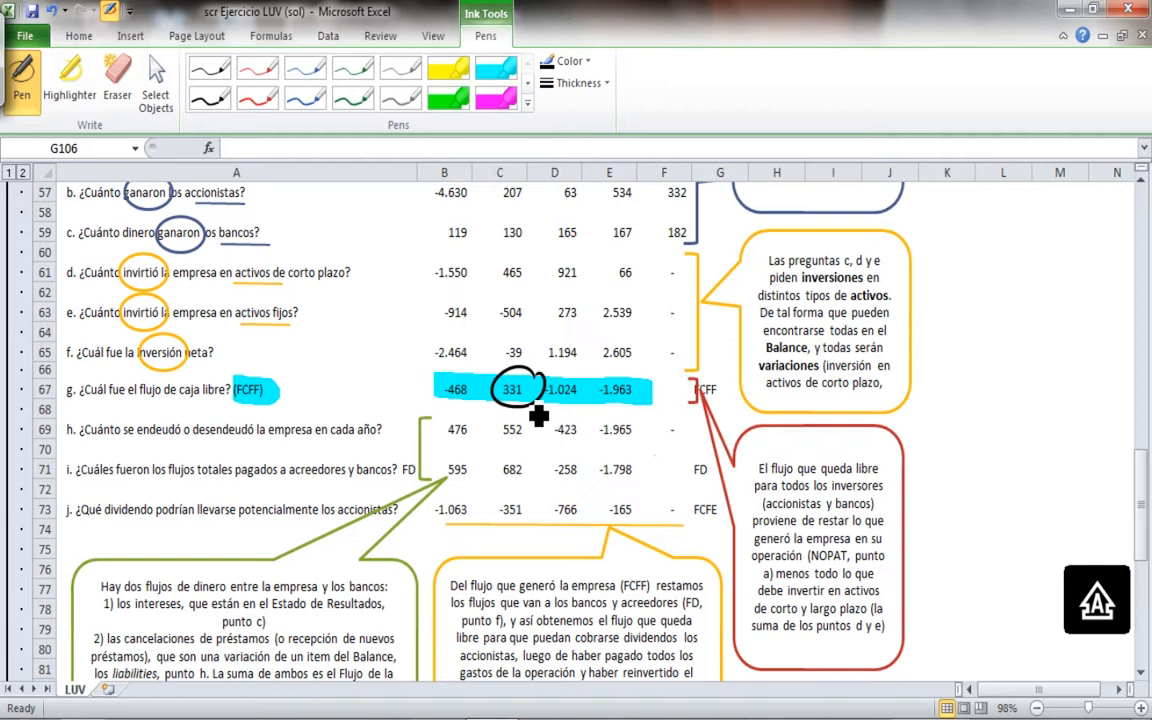
# - Highlight the FD label and the row 71 values in magenta, and circle the 2009 value in C71 in black
pyautogui.click(496, 106)
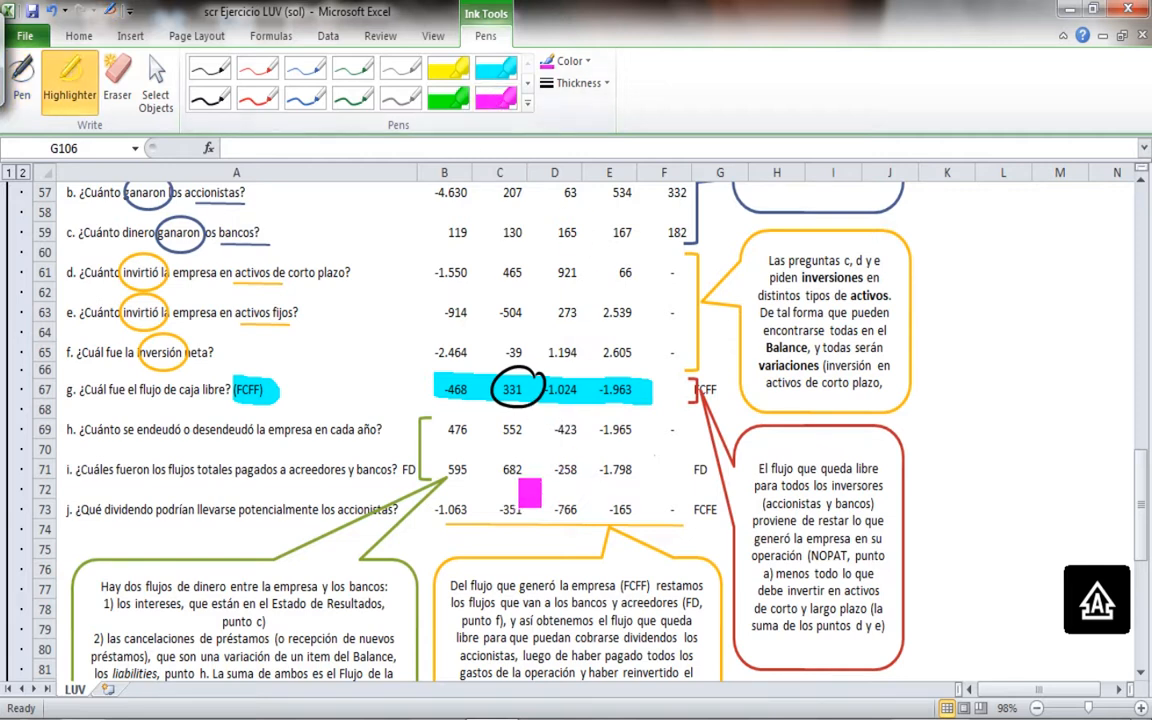
pyautogui.moveTo(456, 470)
pyautogui.mouseDown()
pyautogui.moveTo(616, 470)
pyautogui.moveTo(390, 469)
pyautogui.mouseUp()
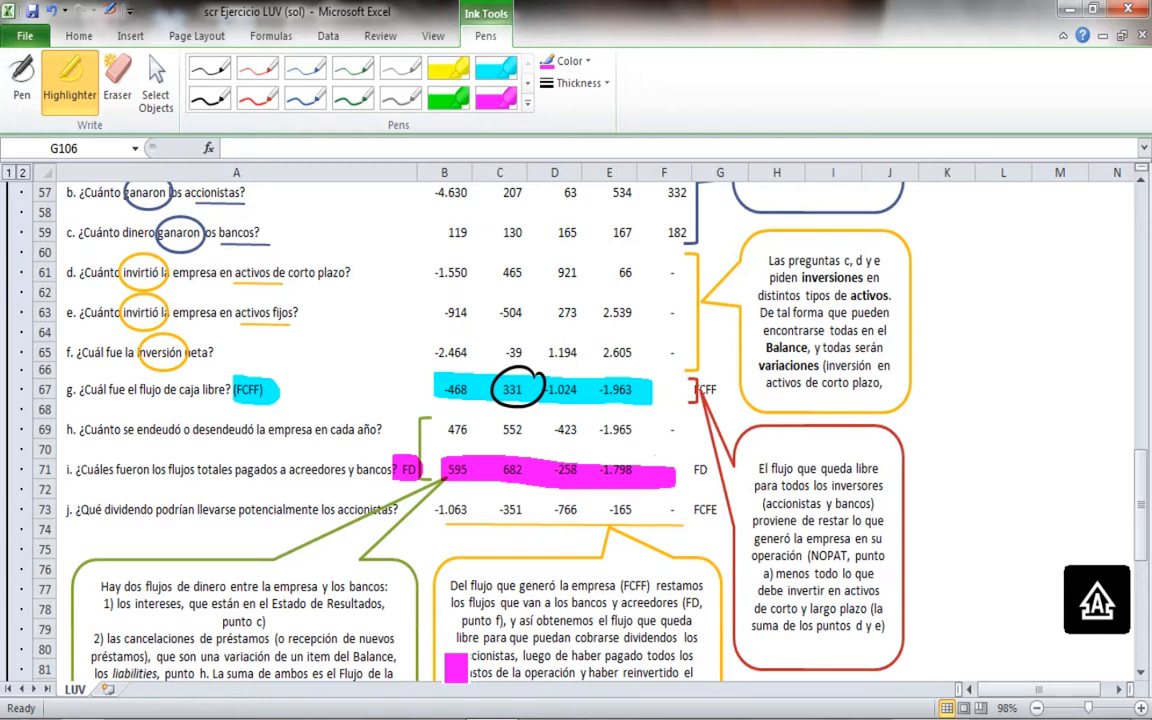
pyautogui.click(205, 70)
pyautogui.moveTo(540, 463); pyautogui.dragTo(536, 460)
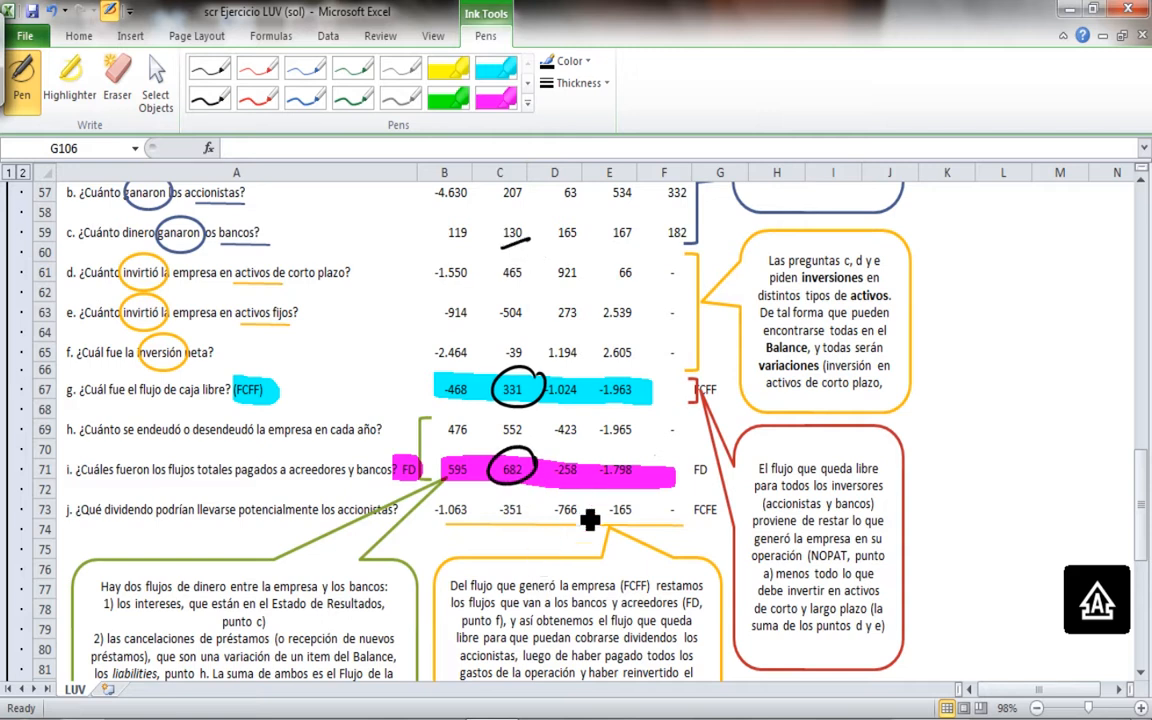
# - Underline the banks' 2009 earnings in C59 in black and highlight the 2009 potential dividend in C73 in green
pyautogui.moveTo(502, 247); pyautogui.dragTo(530, 239)
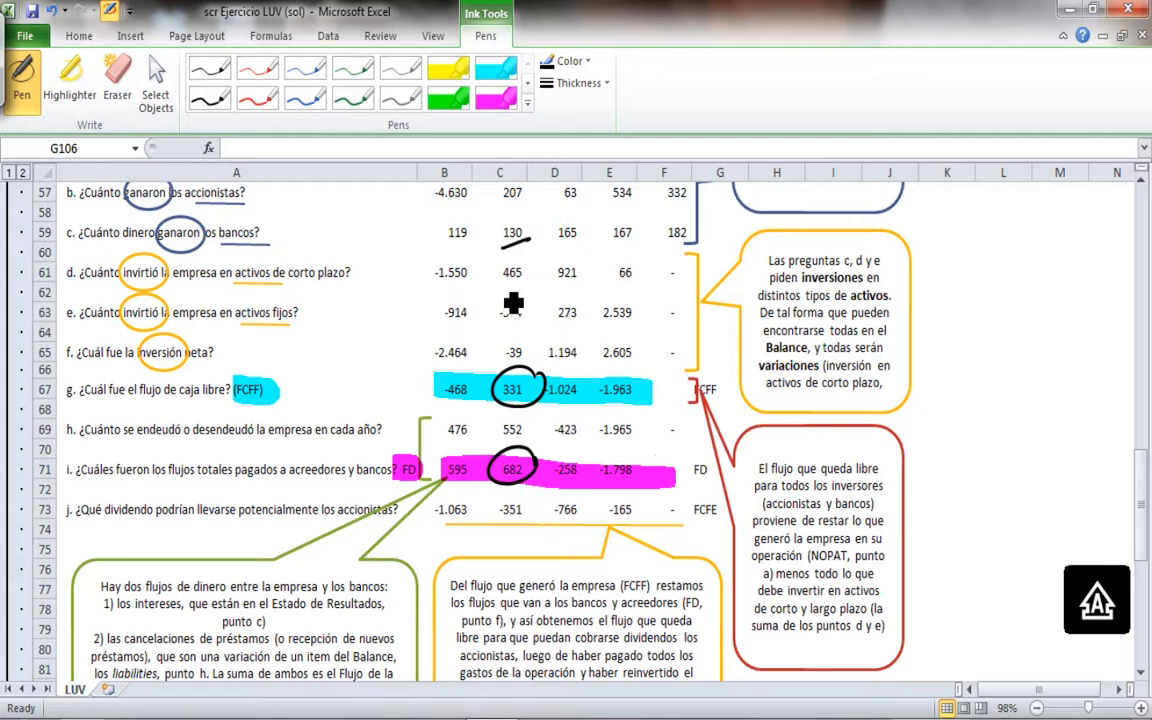
pyautogui.click(449, 97)
pyautogui.moveTo(495, 511); pyautogui.dragTo(543, 511)
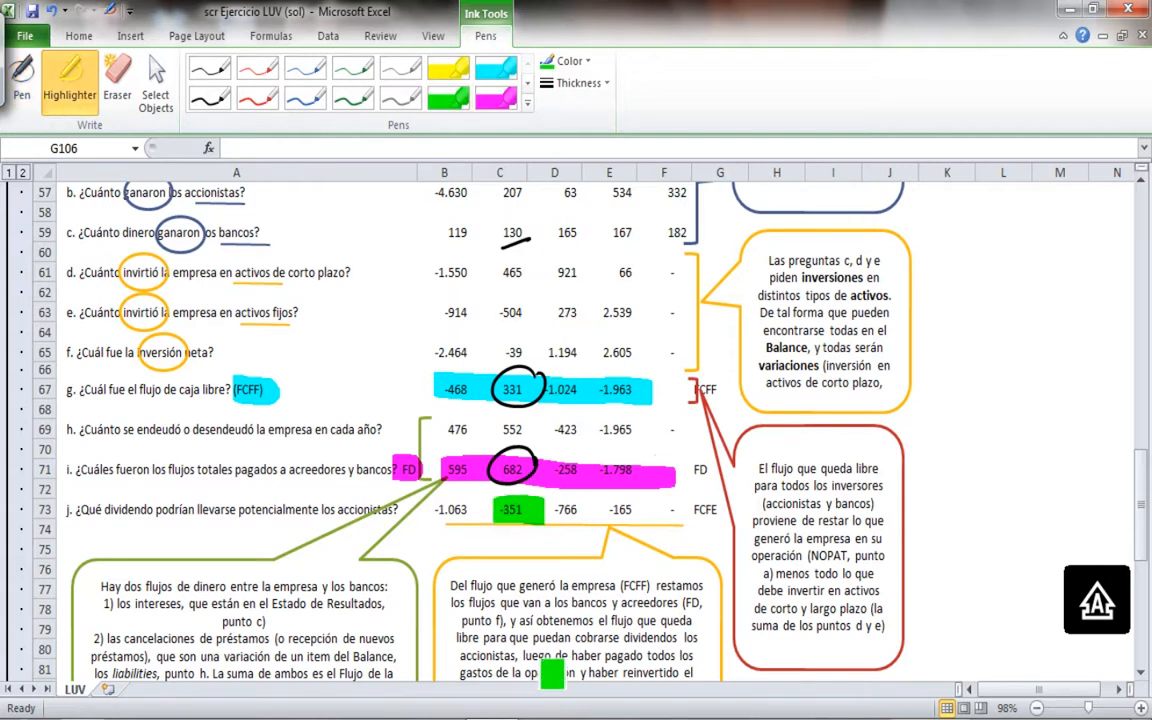